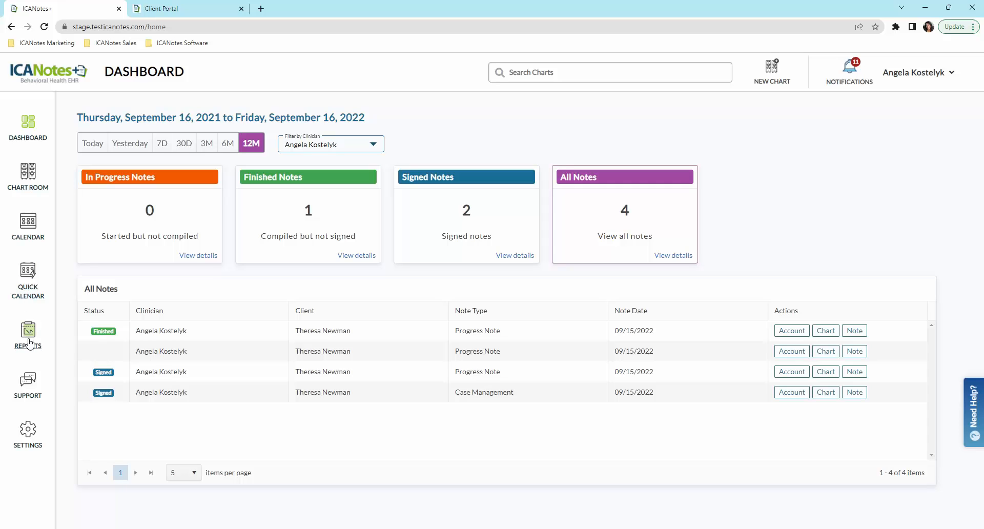
Step: Open the Form & Assessment Package list under Practice Forms settings
left_click(34, 400)
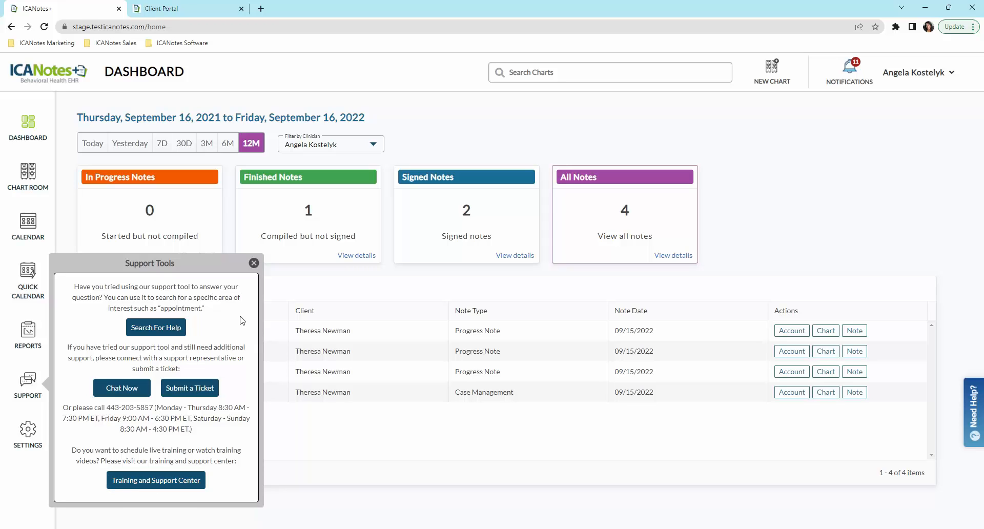
left_click(254, 263)
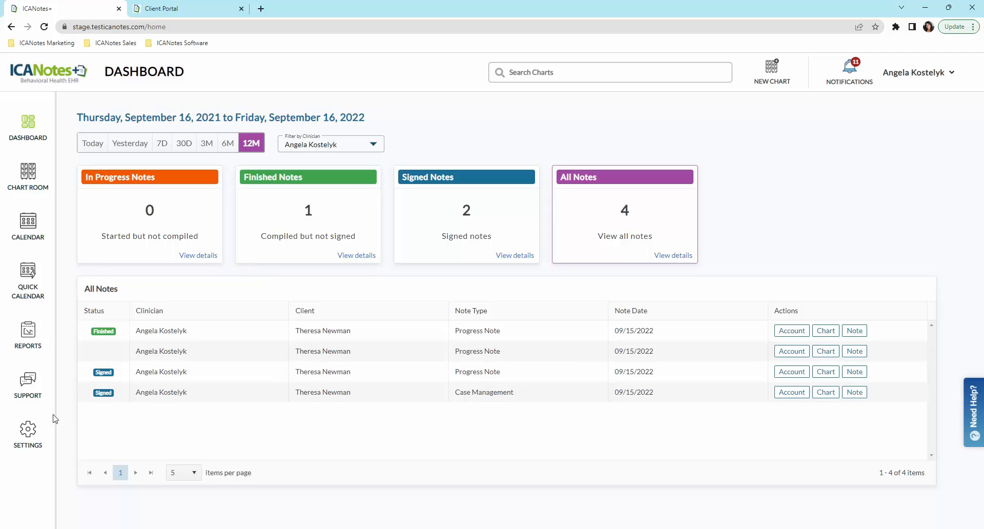
left_click(29, 446)
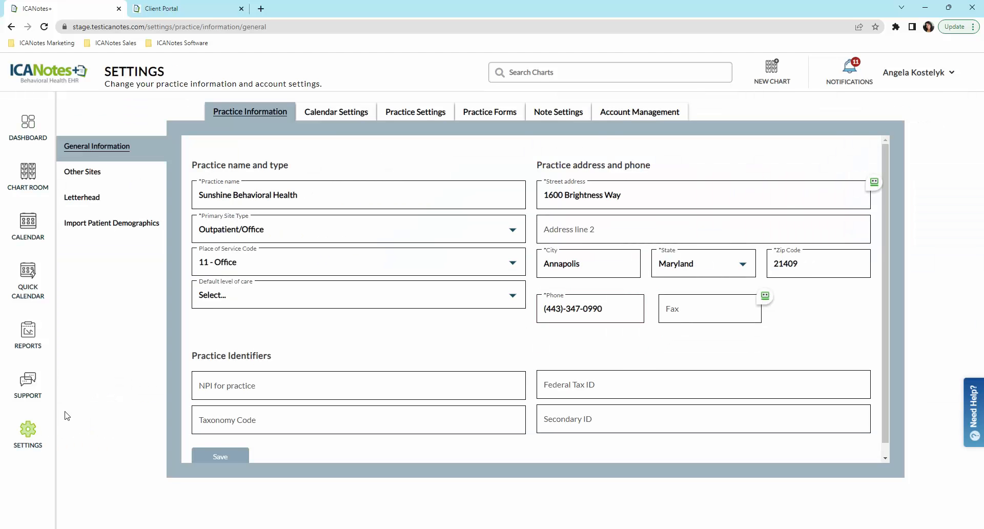
left_click(358, 113)
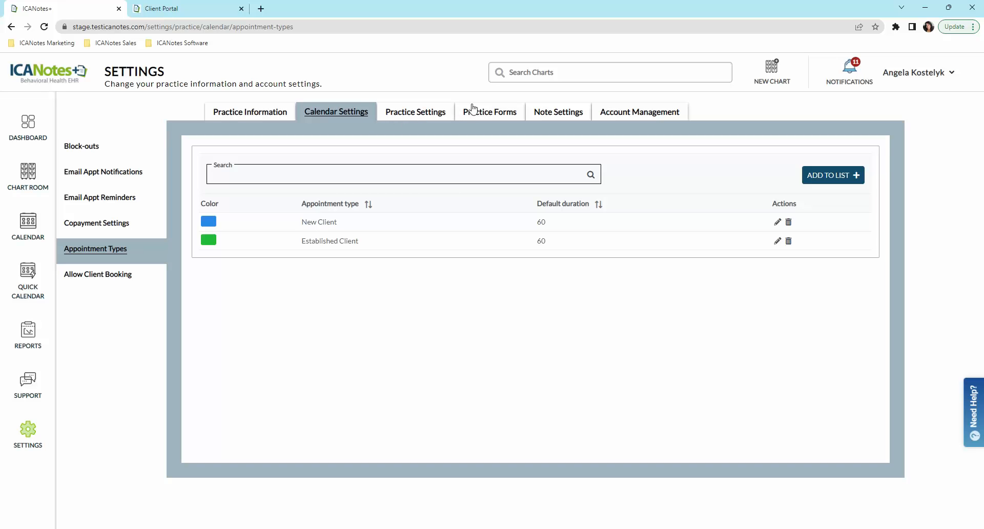
left_click(493, 115)
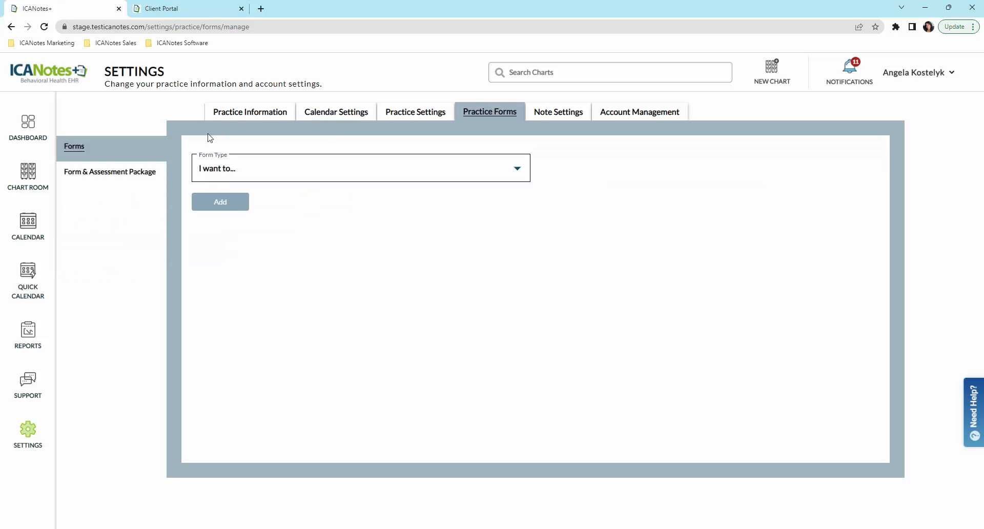
left_click(101, 174)
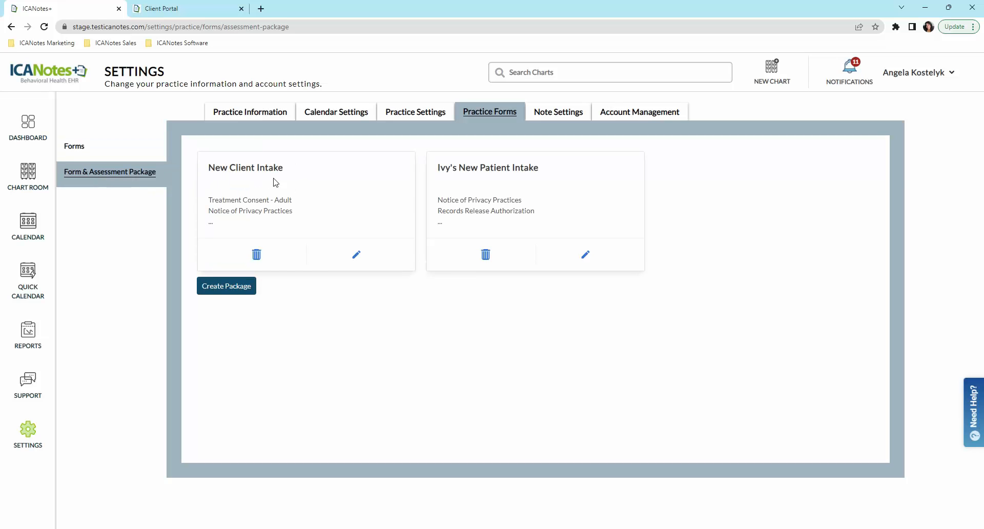
Step: Edit and save the New Client Intake package
left_click(357, 256)
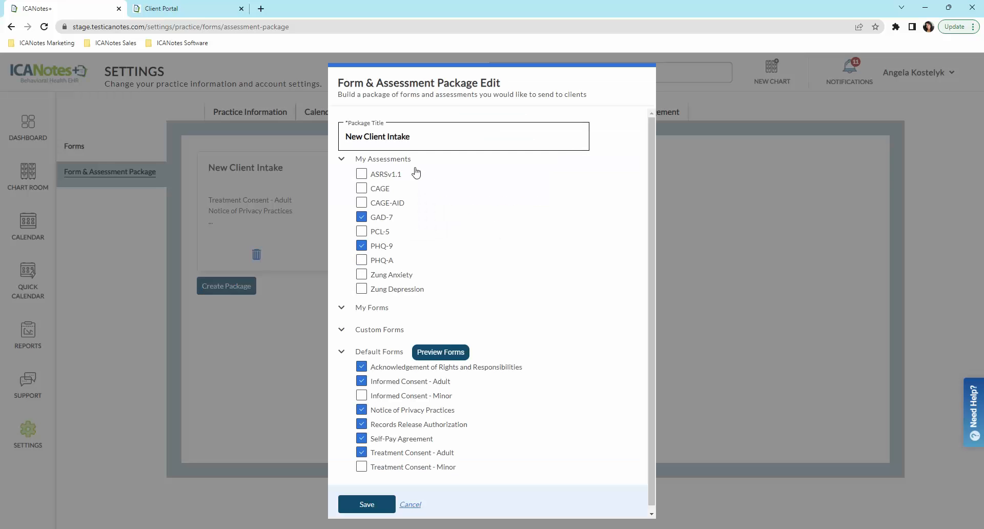
left_click(377, 506)
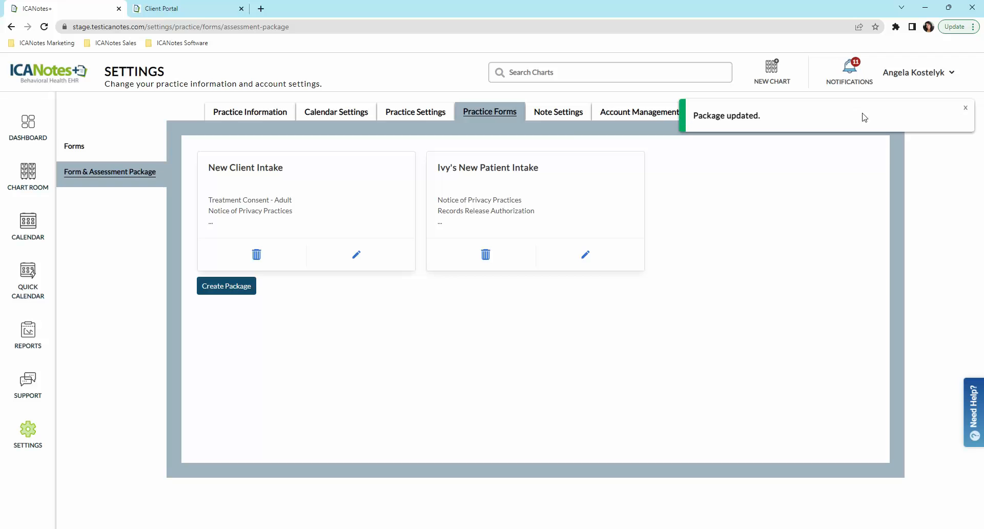
left_click(967, 108)
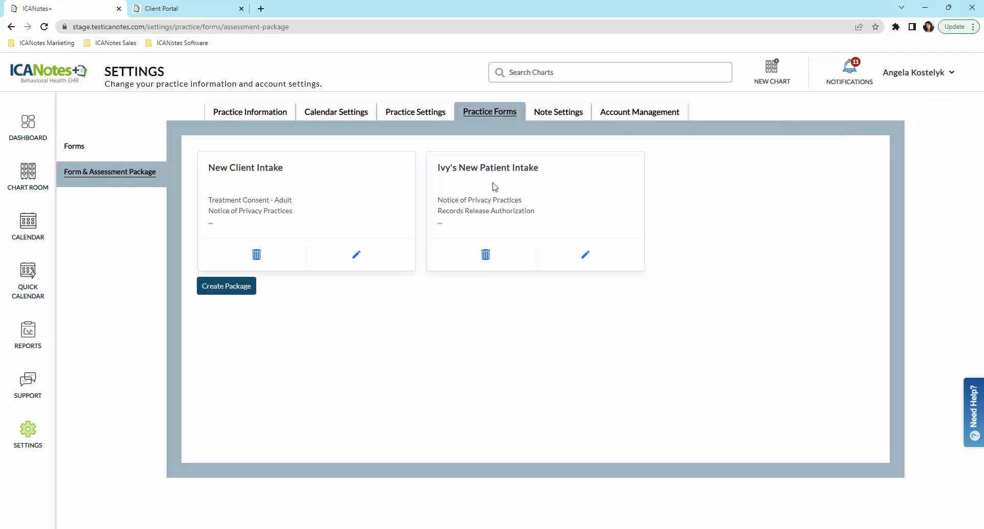
Step: Go to the Chart Room, check the chart status filter, and start a new client chart
left_click(27, 188)
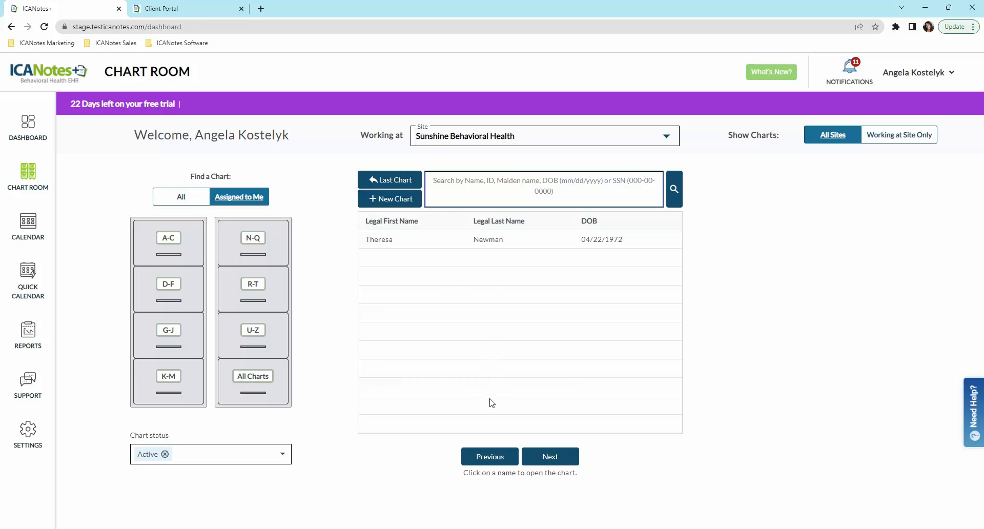
left_click(283, 455)
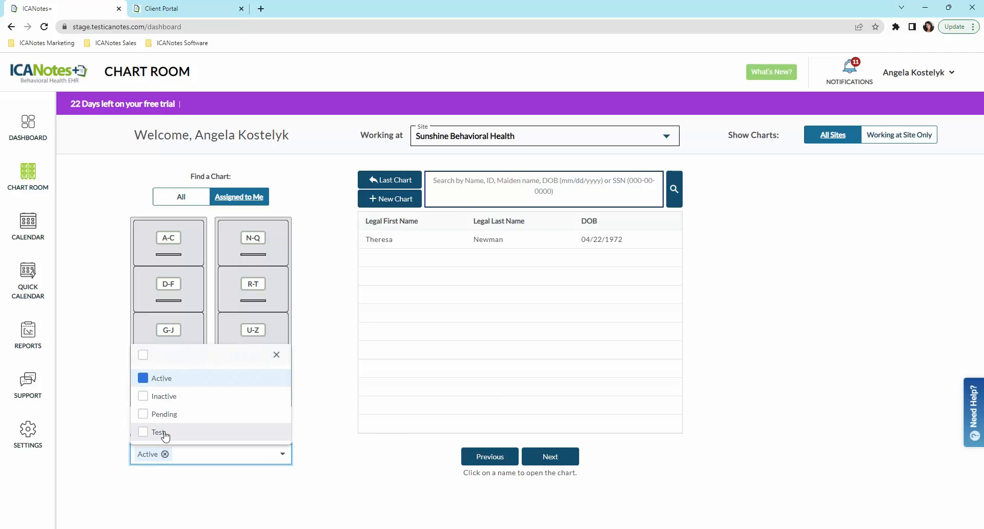
left_click(276, 355)
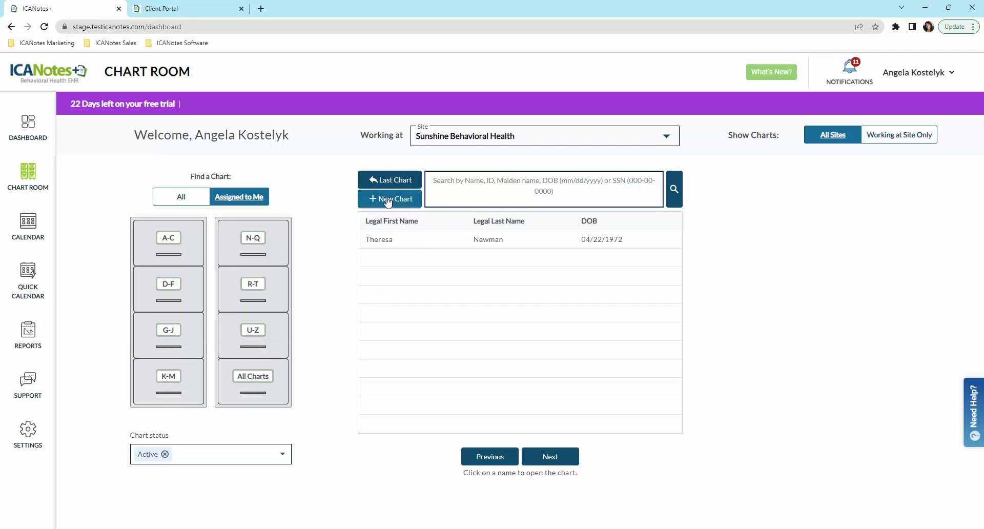
left_click(404, 201)
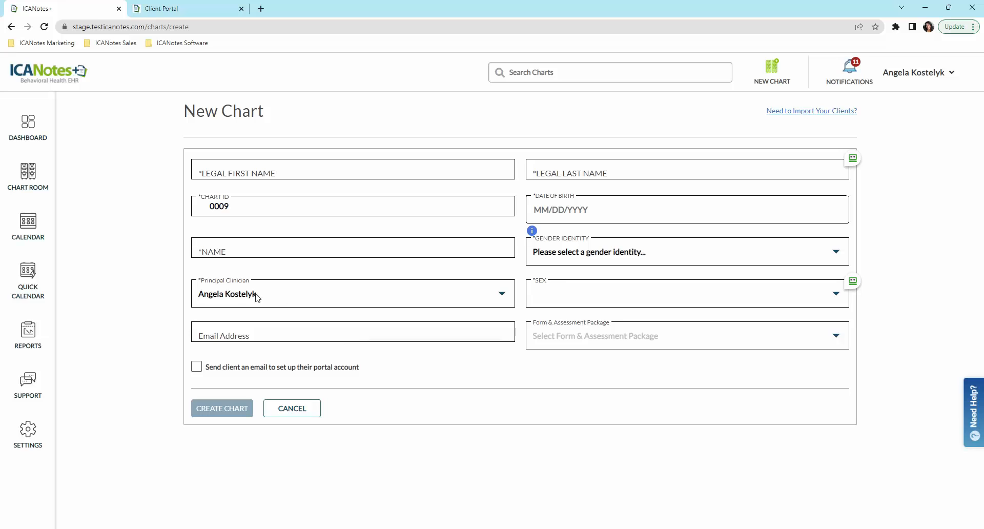
left_click(502, 296)
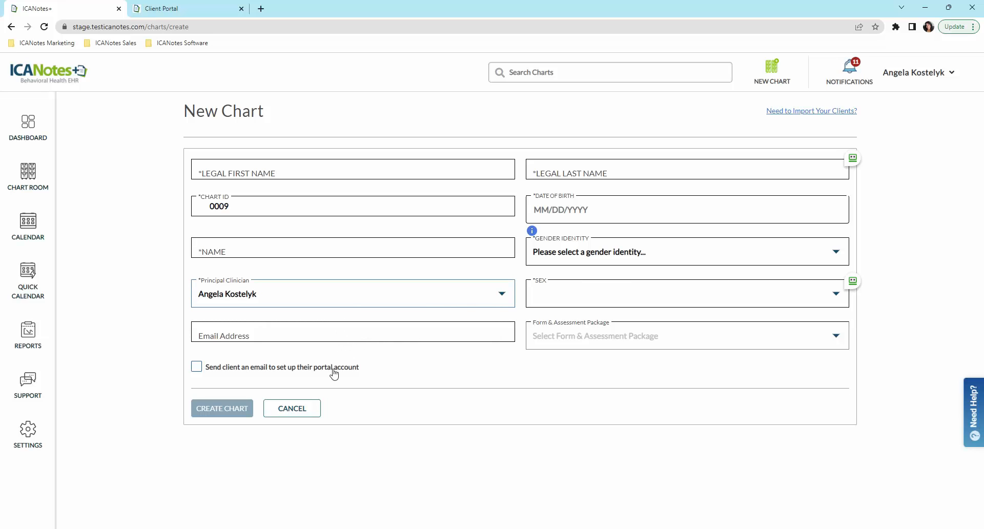
left_click(341, 338)
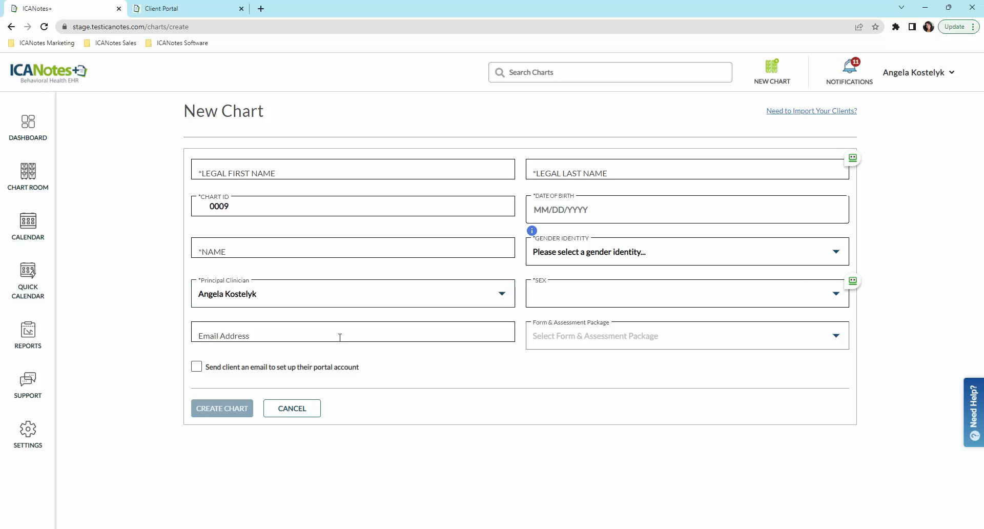
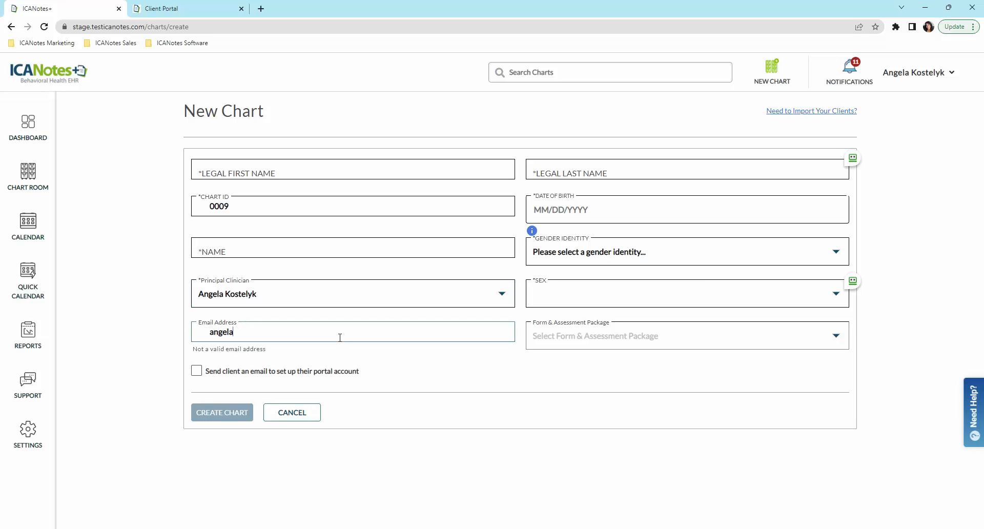
left_click(196, 367)
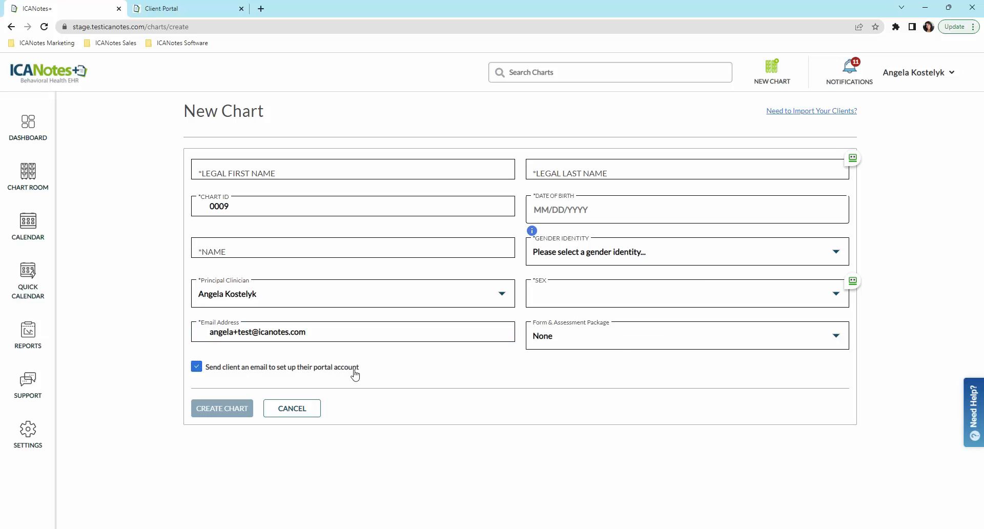
left_click(596, 378)
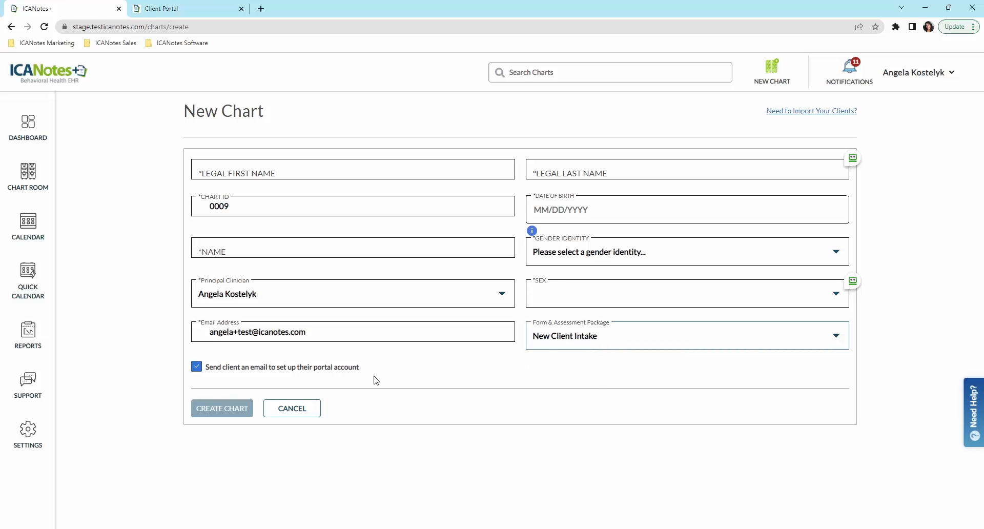
left_click(286, 412)
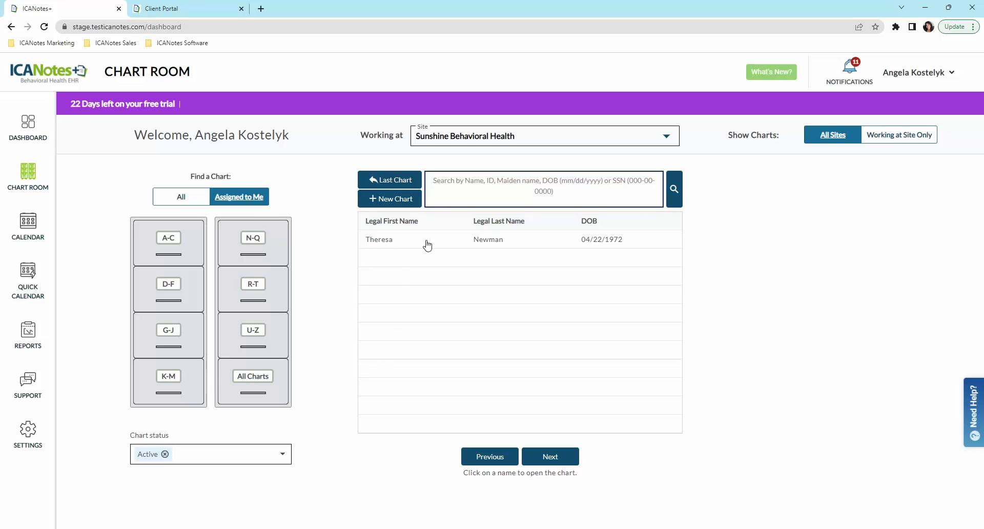
Step: Open the client's chart and scroll through its progress notes on the Chart Face
left_click(490, 245)
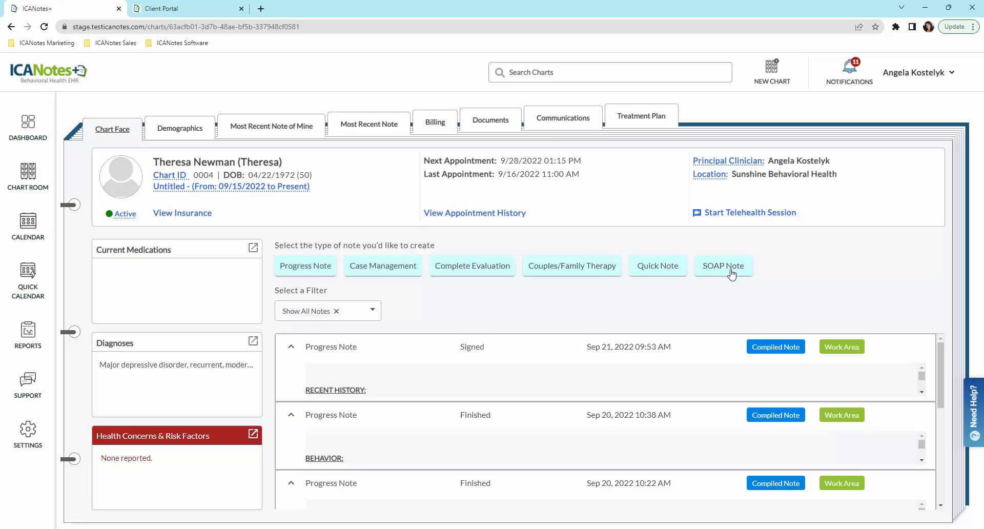
left_click_drag(939, 355, 939, 402)
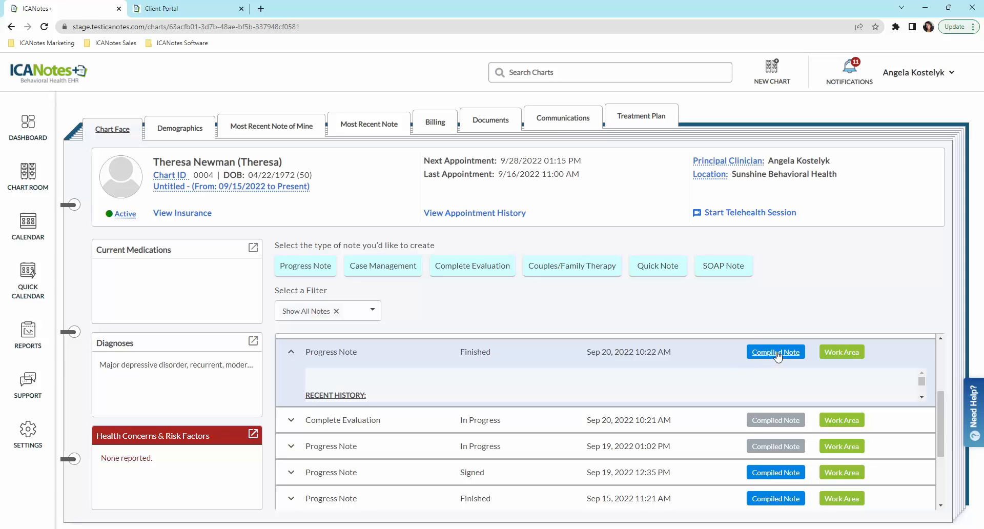
Step: Review the client's demographics and Billing tab, including the first invoice's actions
left_click(183, 134)
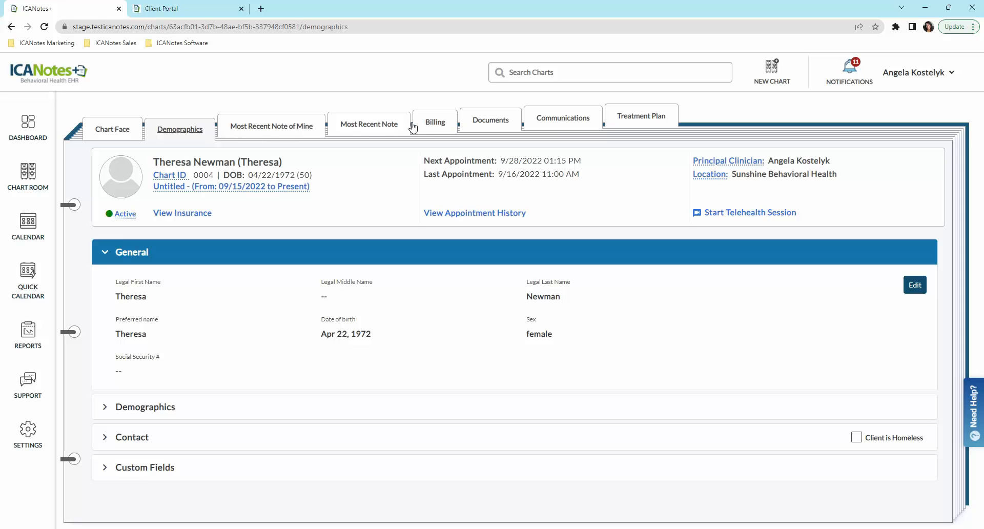
left_click(446, 126)
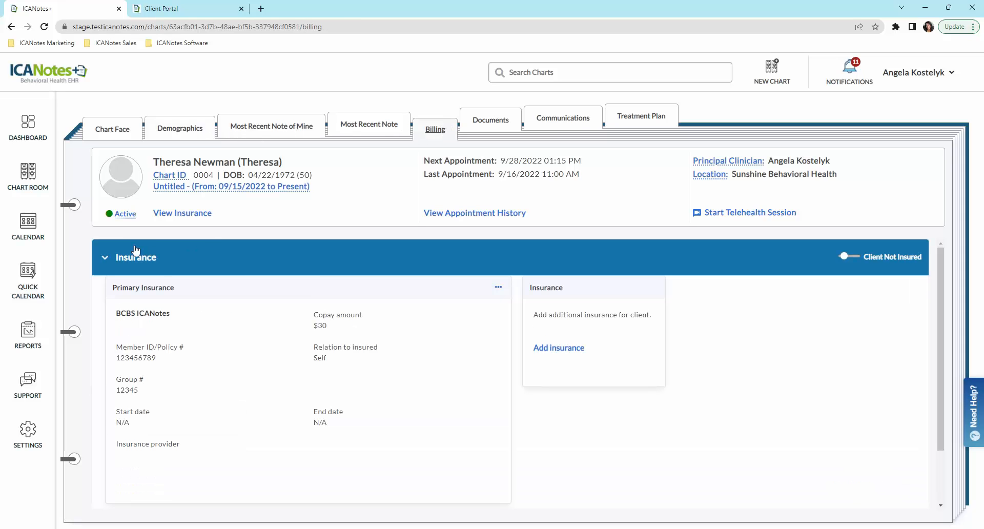
left_click(118, 271)
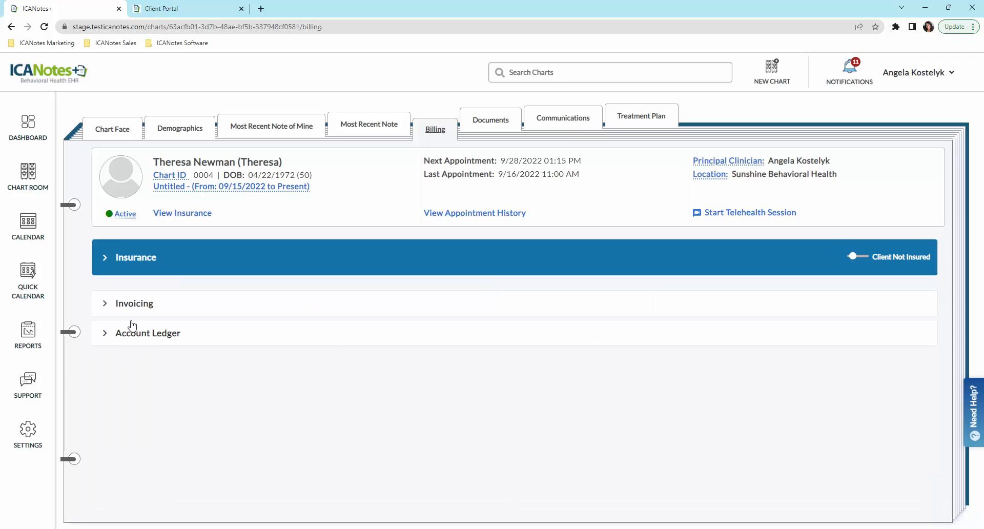
left_click(106, 304)
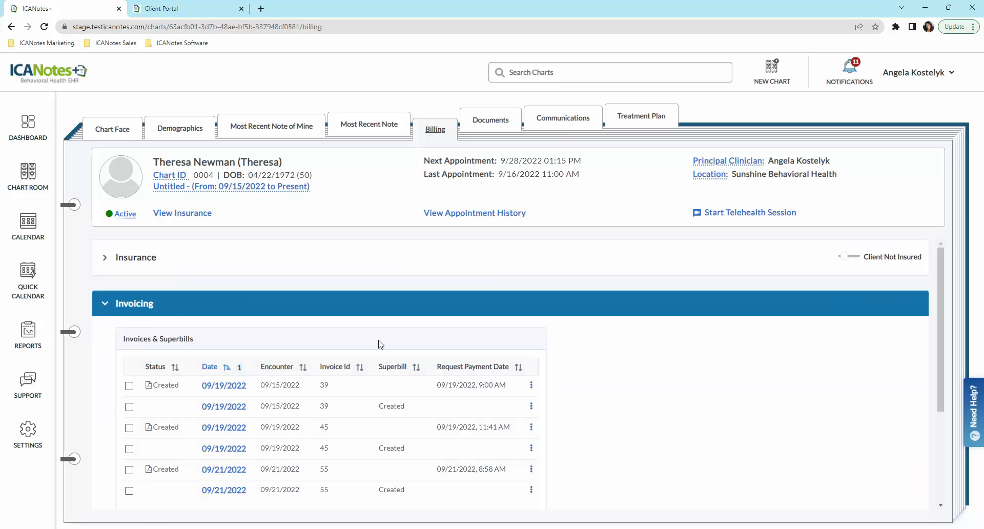
left_click(531, 386)
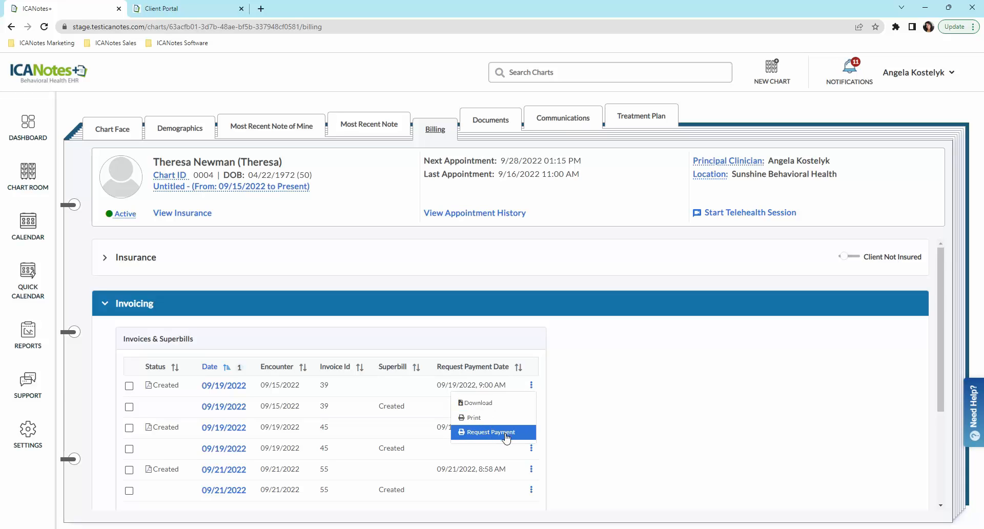
Step: Expand the Account Ledger to review the five encounters and $726.00 total balance
left_click(107, 304)
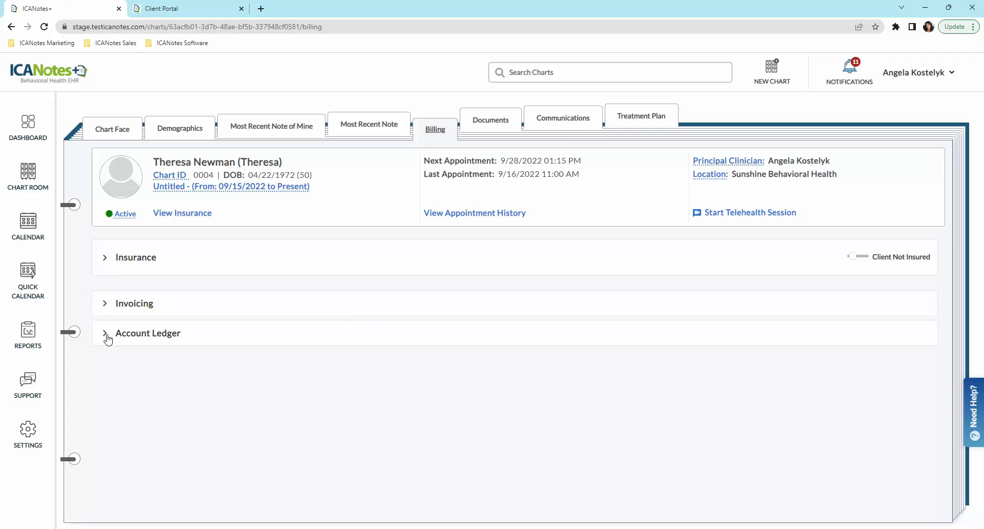
left_click(106, 334)
scroll(439, 402, "down", 3)
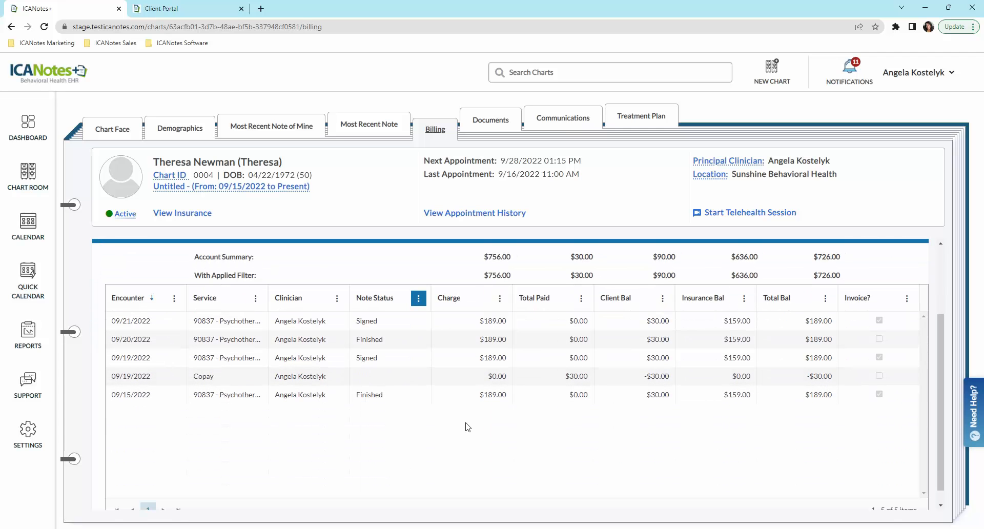
scroll(445, 430, "up", 1)
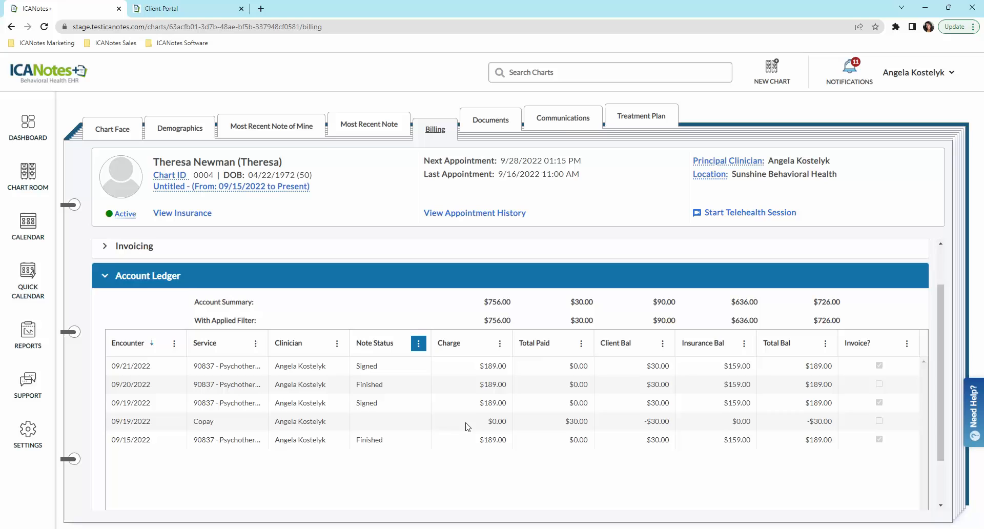
left_click(506, 128)
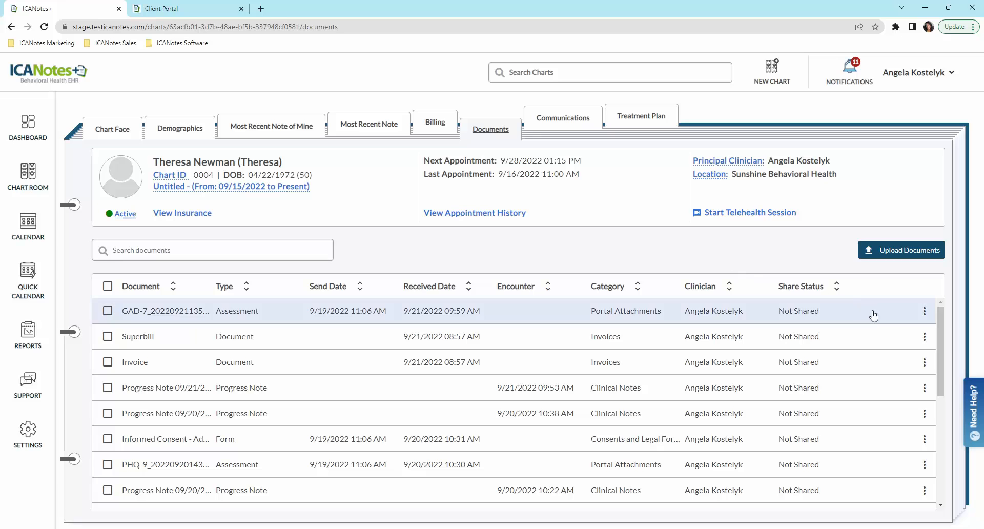
Step: Share the GAD-7 assessment document with the client
left_click(924, 313)
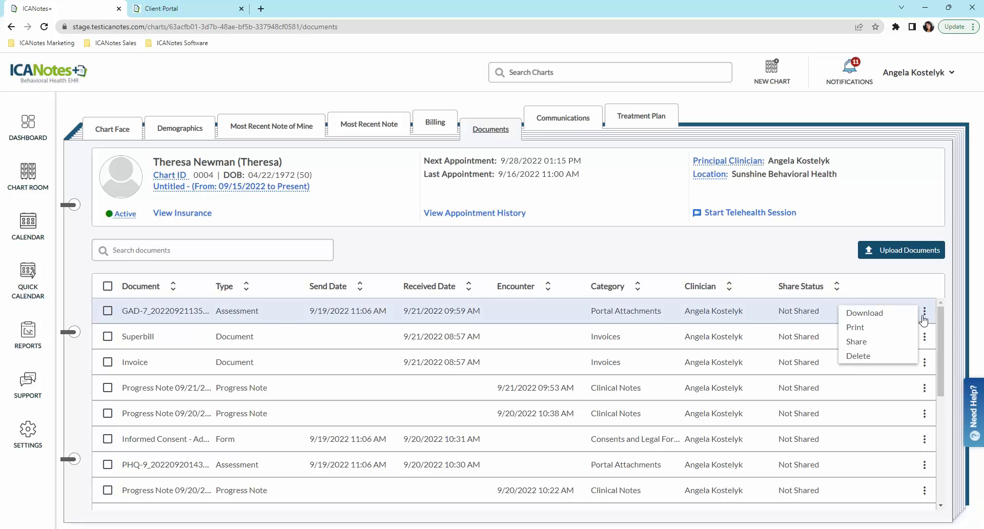
left_click(864, 342)
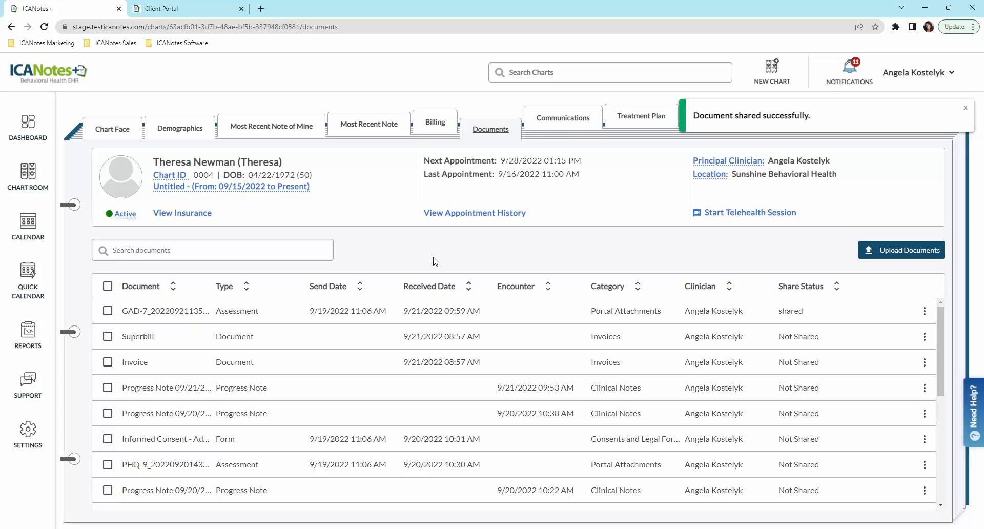
left_click(968, 111)
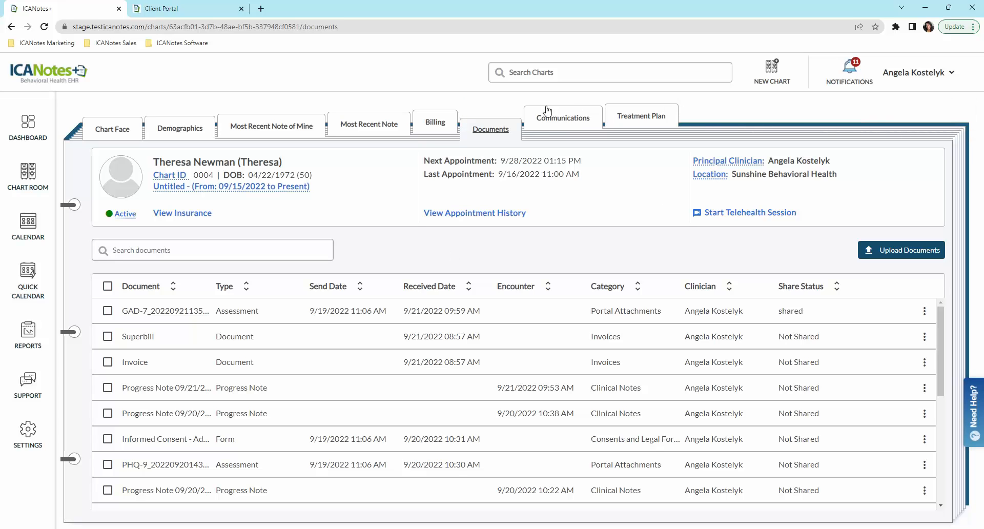
Step: Review the client's portal messaging and appointment reminder preferences, then view the treatment plans
left_click(562, 123)
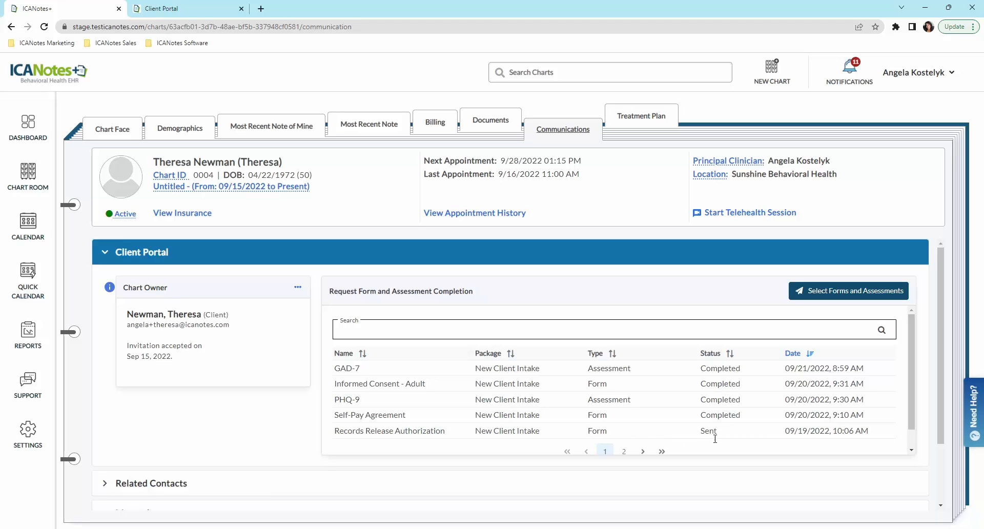
scroll(284, 430, "down", 2)
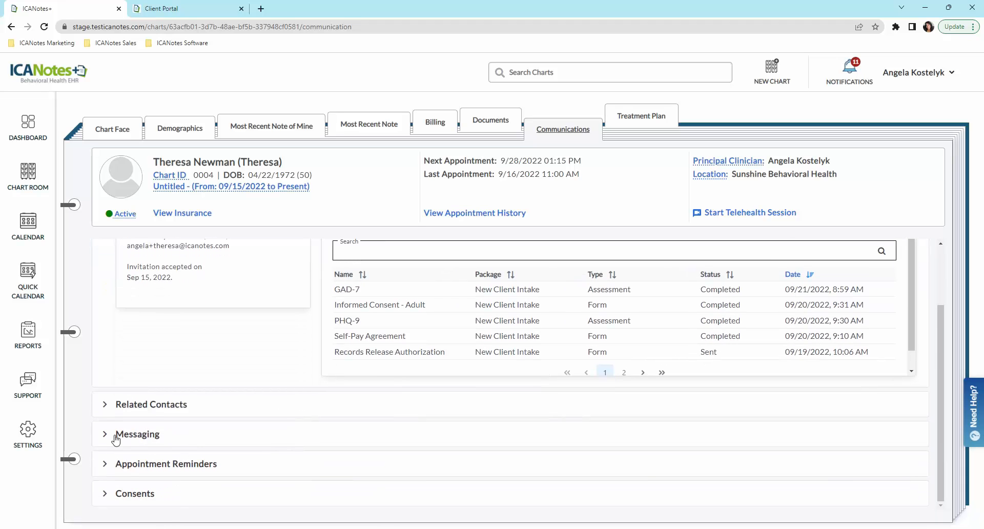
left_click(109, 436)
scroll(179, 400, "down", 4)
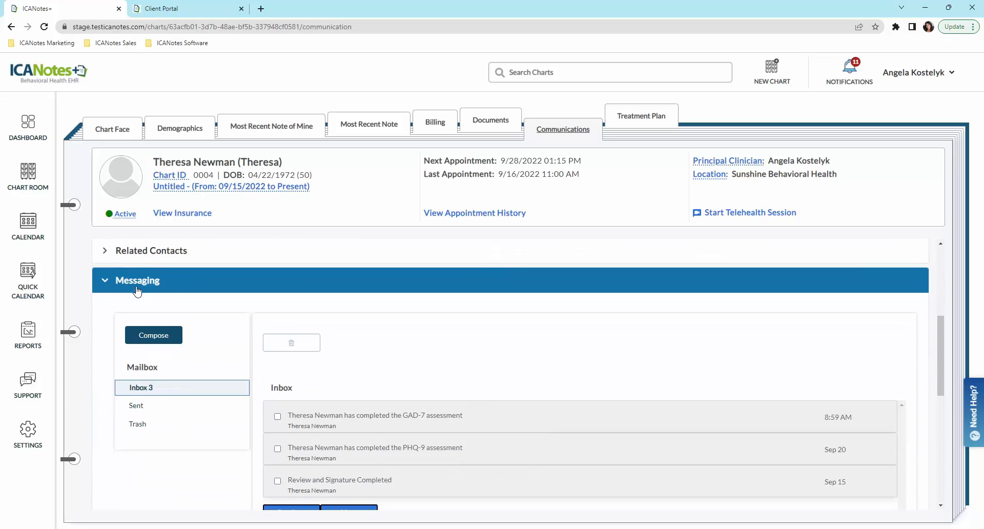
left_click(115, 283)
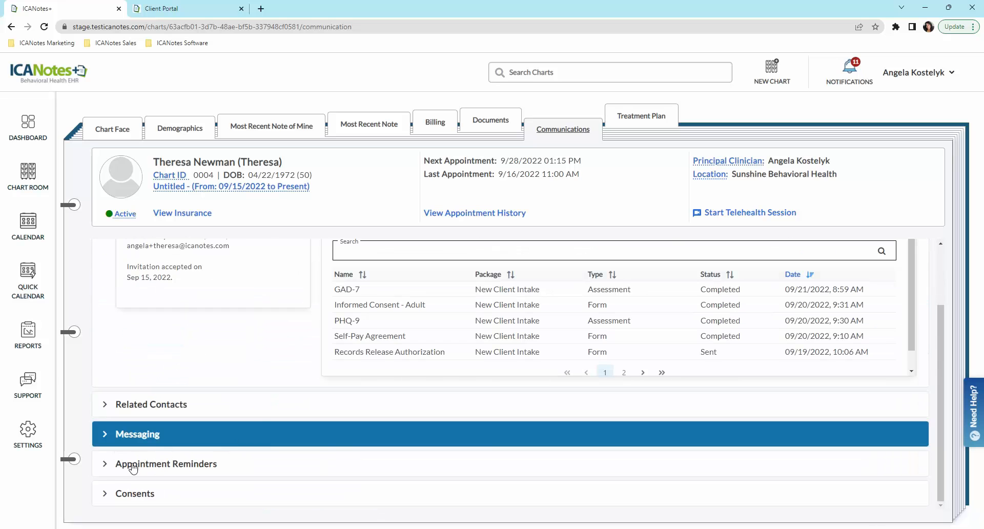
left_click(105, 464)
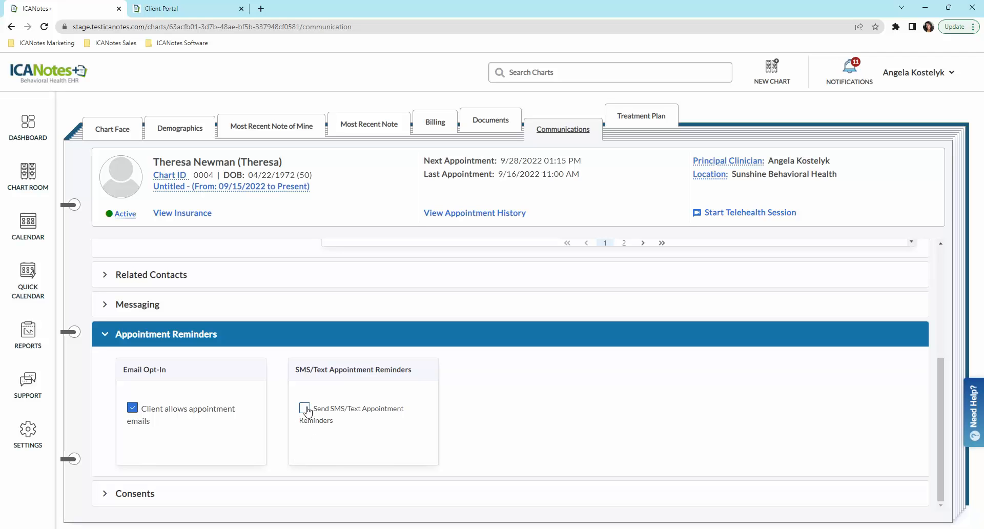
left_click(105, 336)
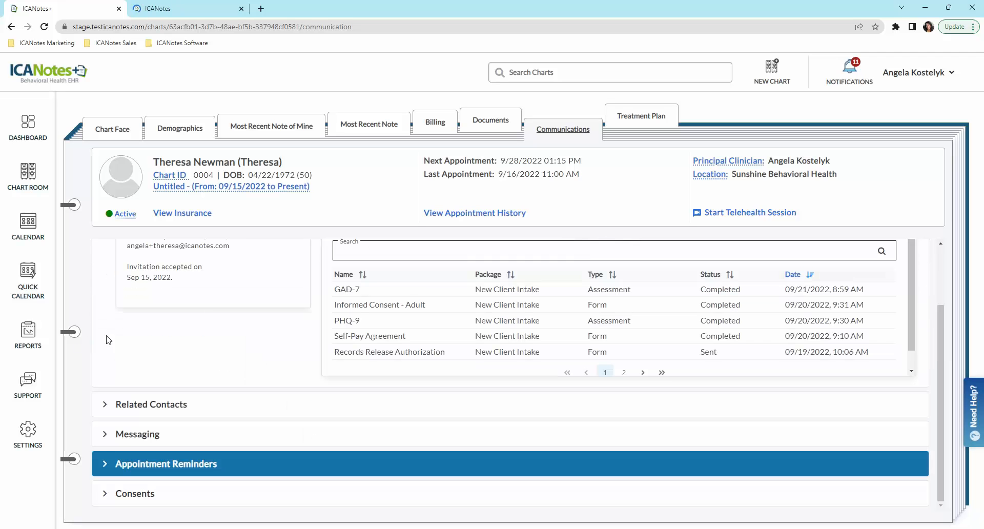
left_click(652, 118)
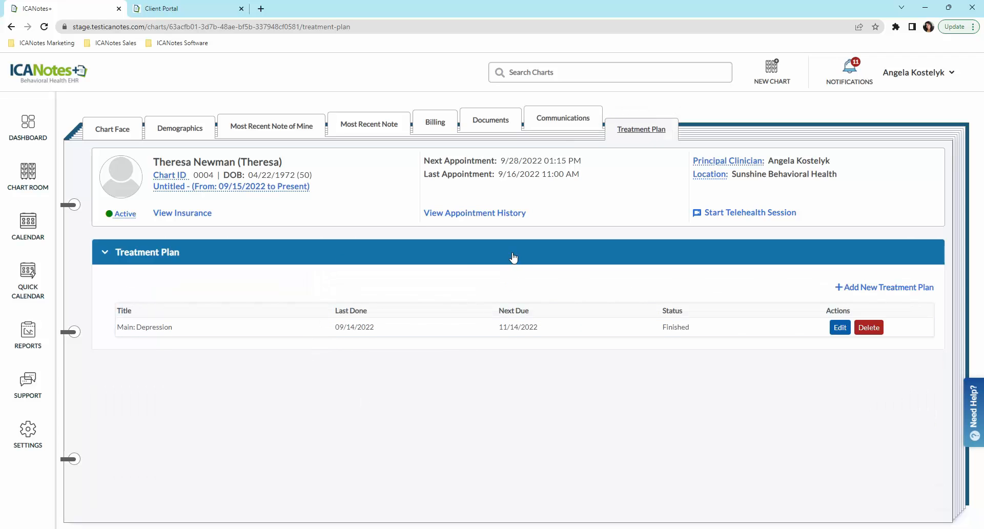
Step: Return to the Chart Face and start a new progress note dated September 21, 2022
left_click(116, 130)
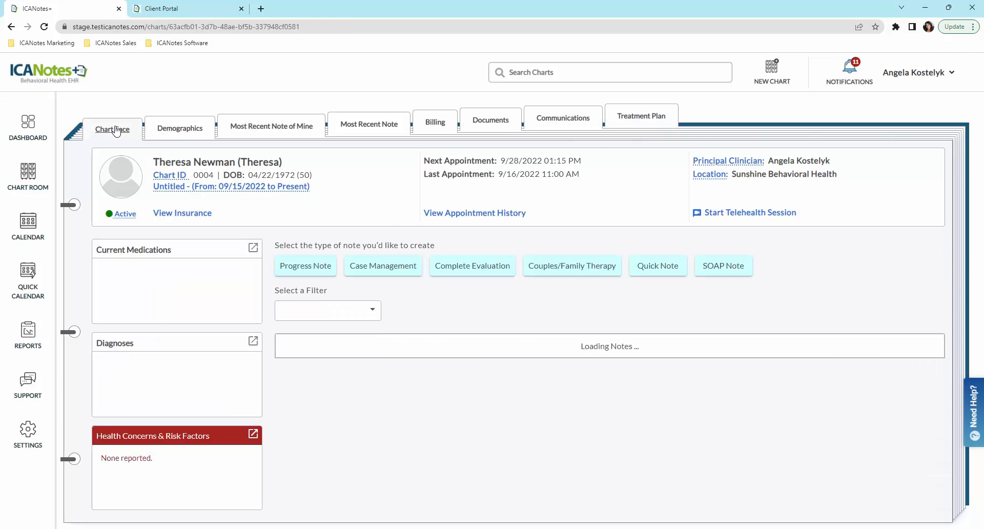
left_click(313, 268)
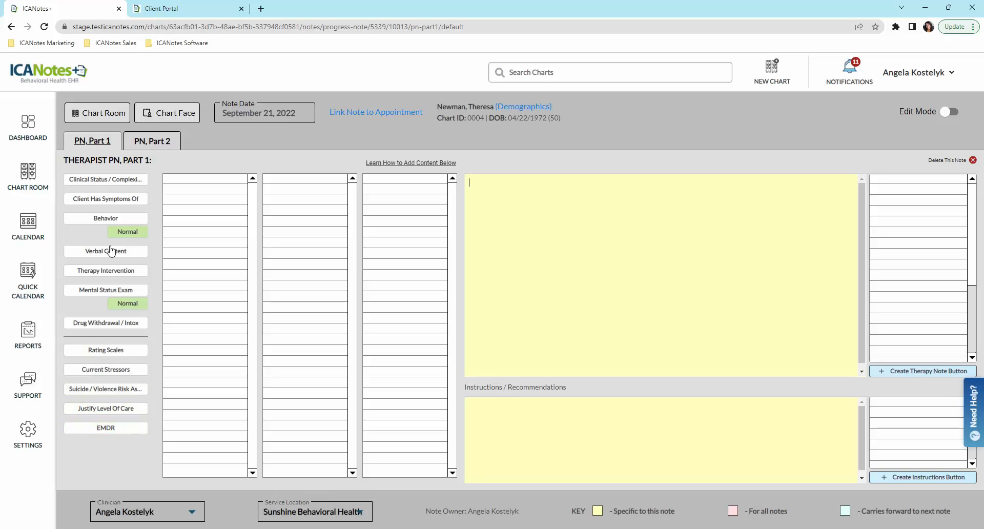
Step: Record continuing, unchanged depression with anger, guilt, sleep problems and thinking difficulties
left_click(97, 203)
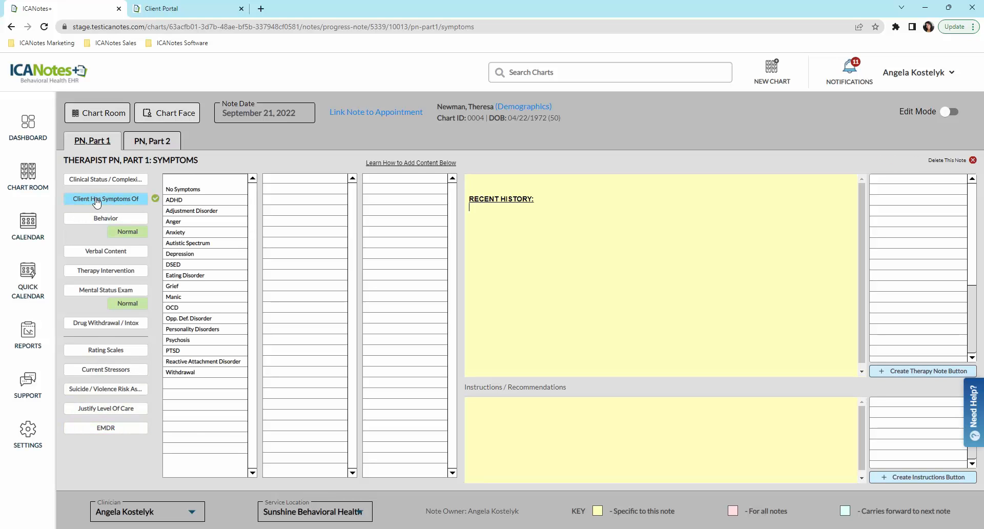
left_click(191, 256)
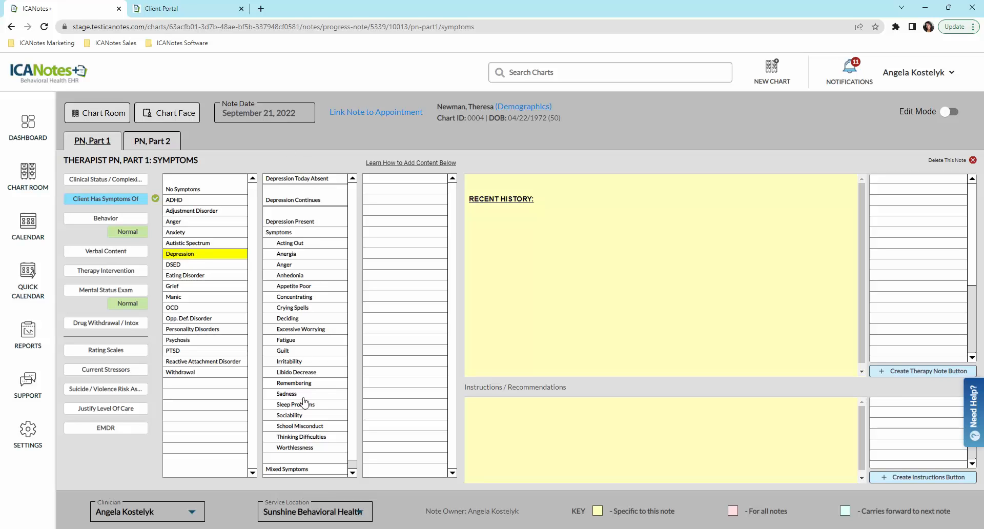
left_click(316, 201)
left_click(394, 193)
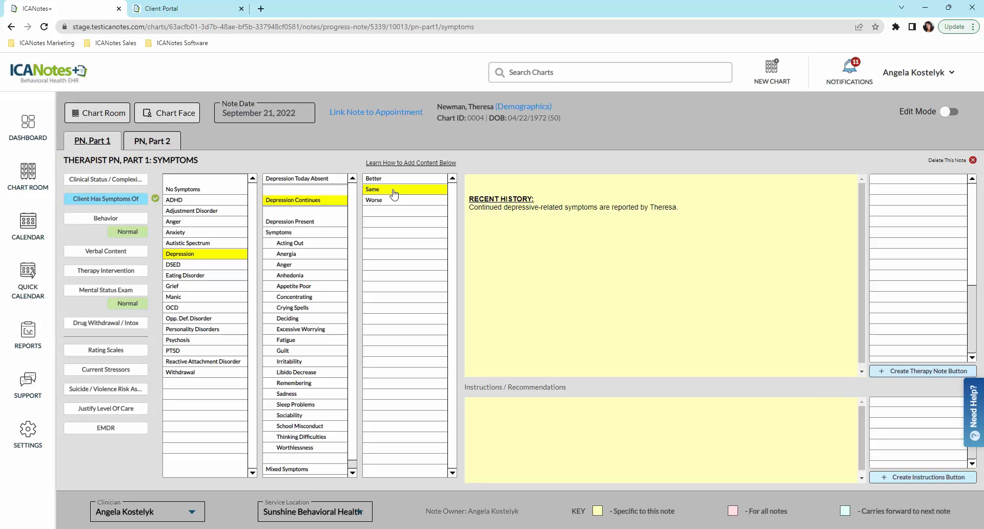
left_click(292, 265)
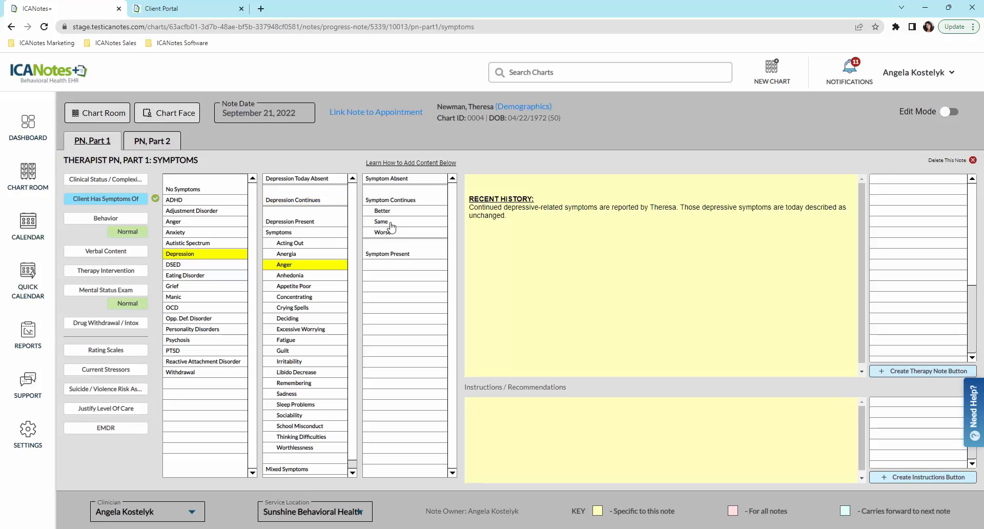
left_click(388, 222)
left_click(294, 352)
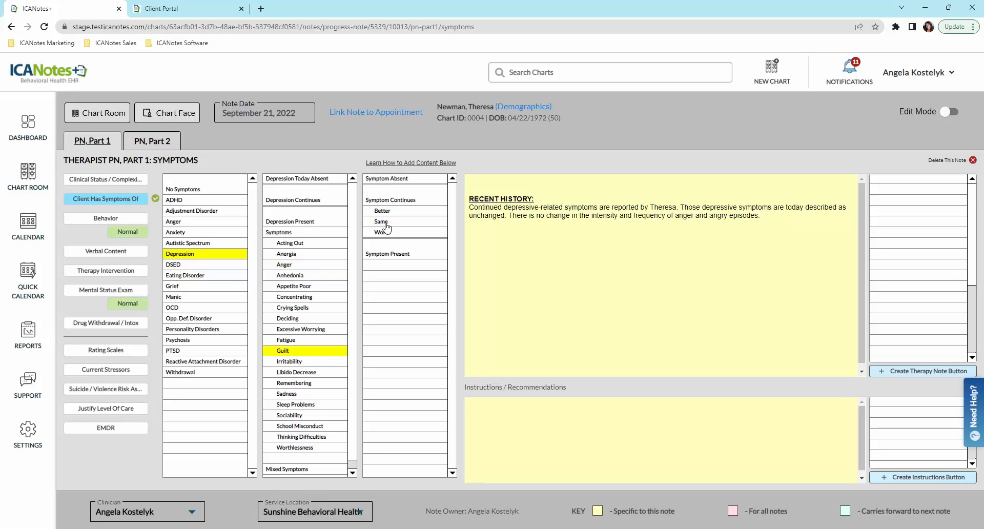
left_click(385, 222)
left_click(290, 404)
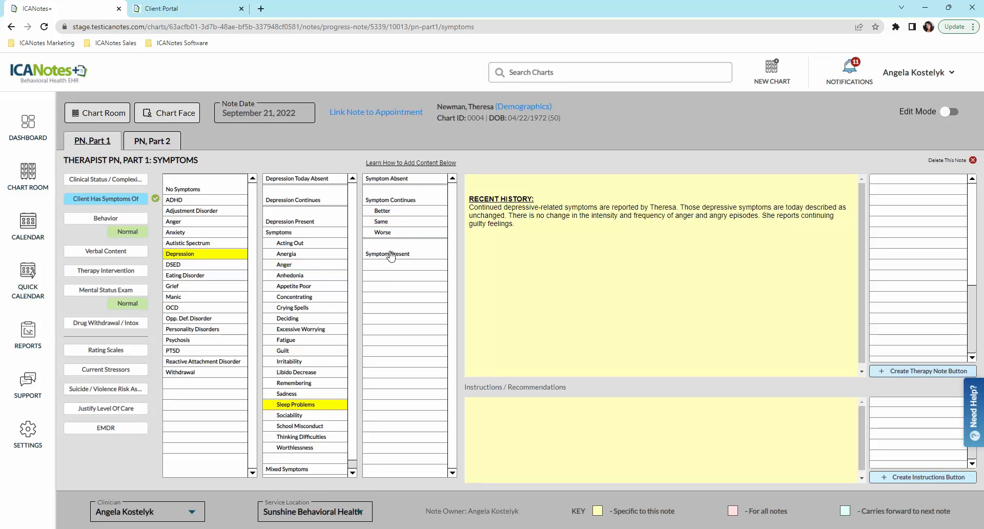
left_click(388, 253)
left_click(314, 437)
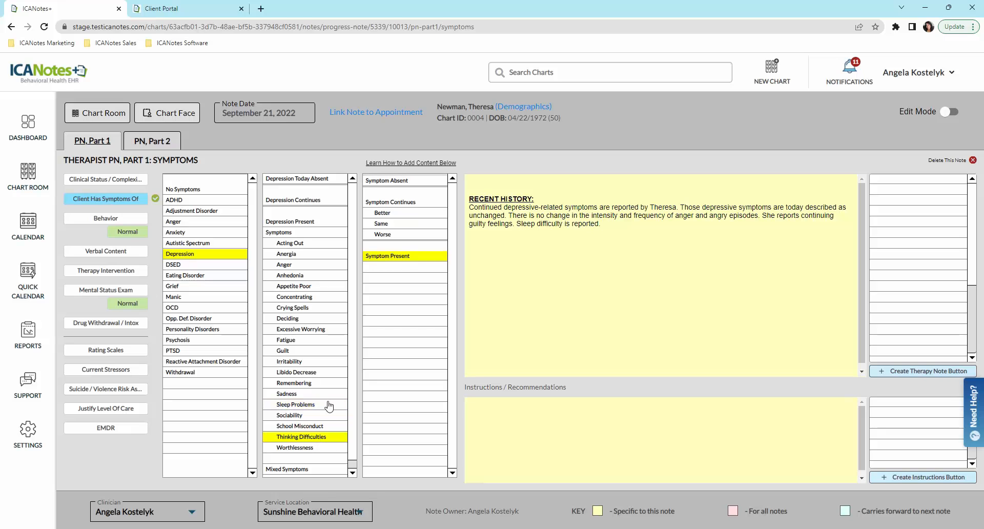
left_click(385, 222)
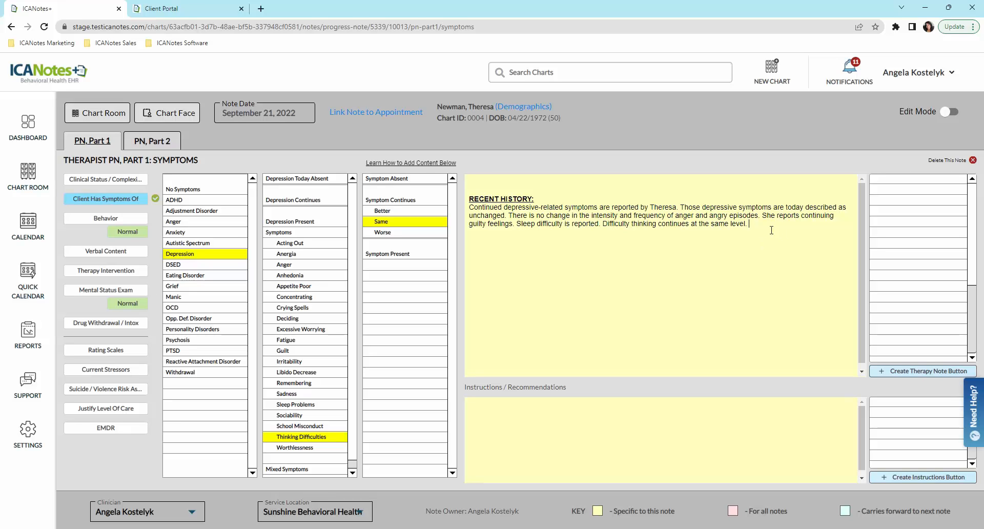
Step: Tidy the Recent History text, removing stray characters at its end
left_click_drag(680, 208, 477, 215)
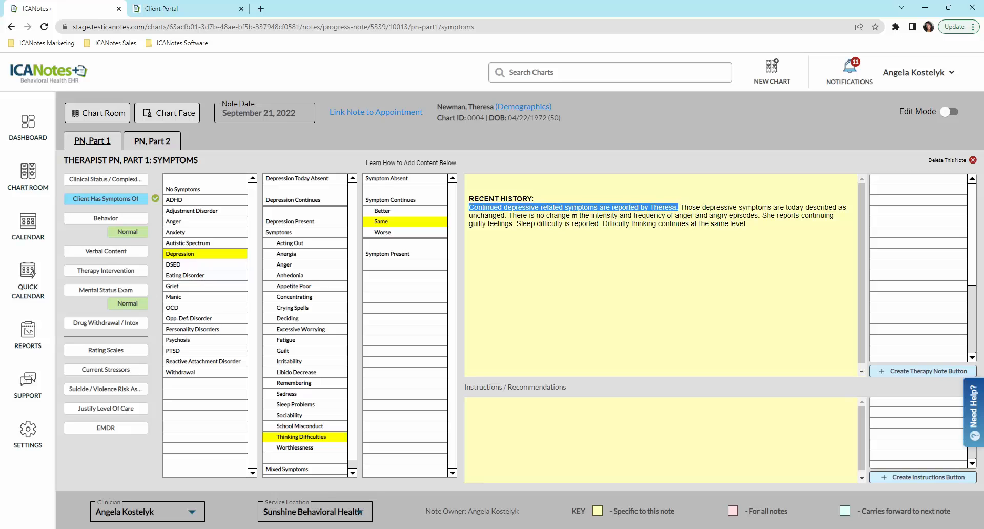
left_click(681, 209)
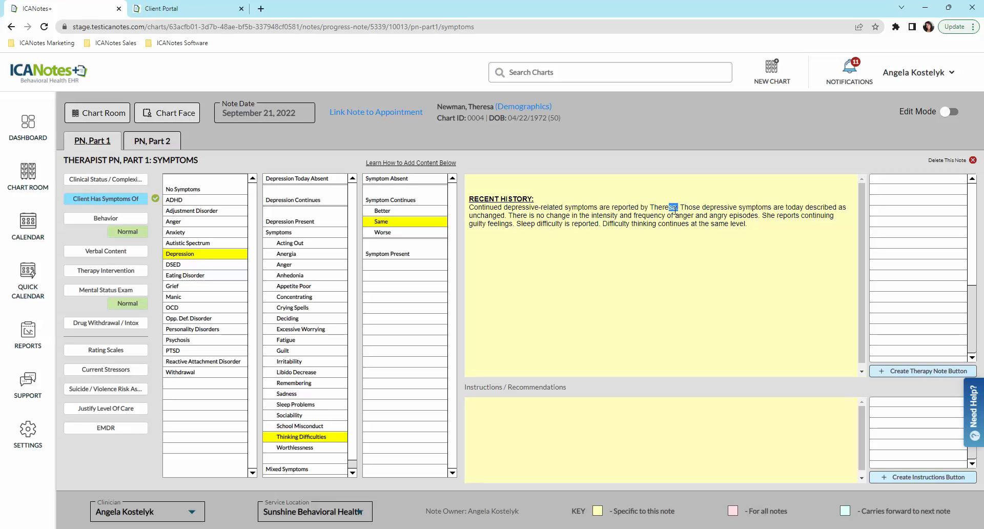
double_click(768, 217)
left_click(757, 231)
type("xcxcxcxc")
key("BackSpace")
key("BackSpace")
key("BackSpace")
key("BackSpace")
key("BackSpace")
key("BackSpace")
key("BackSpace")
key("BackSpace")
Step: In edit mode, re-enable Substance Use and Withdrawal and move the blank row to the list's end
left_click(949, 113)
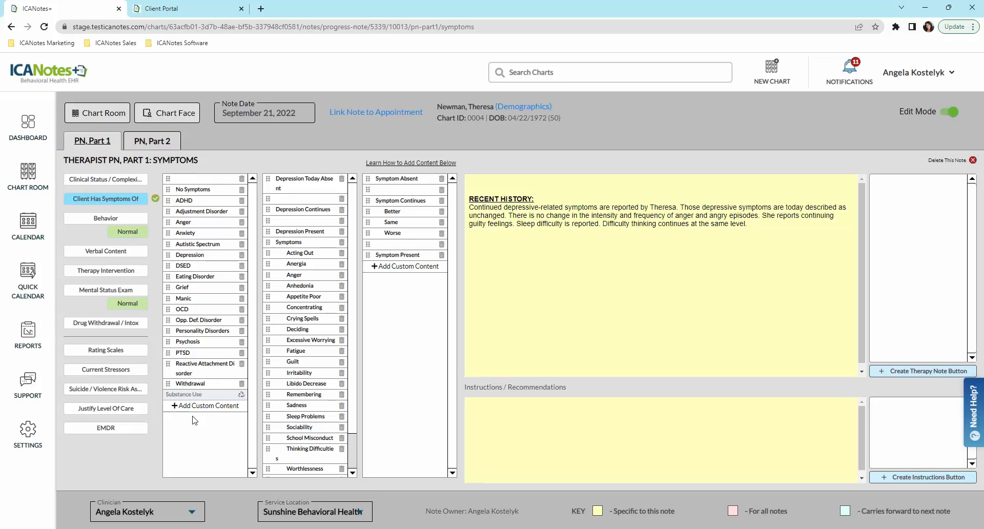
left_click(241, 384)
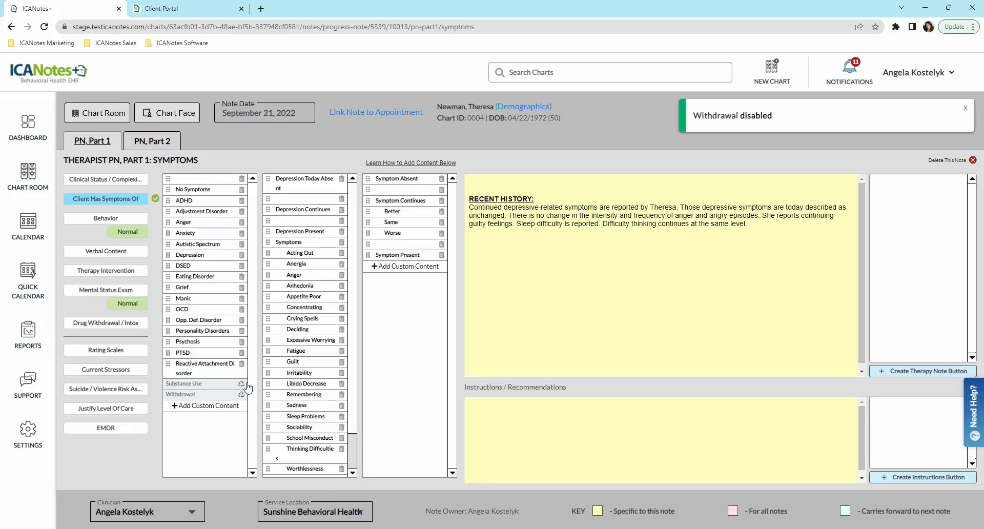
left_click(242, 384)
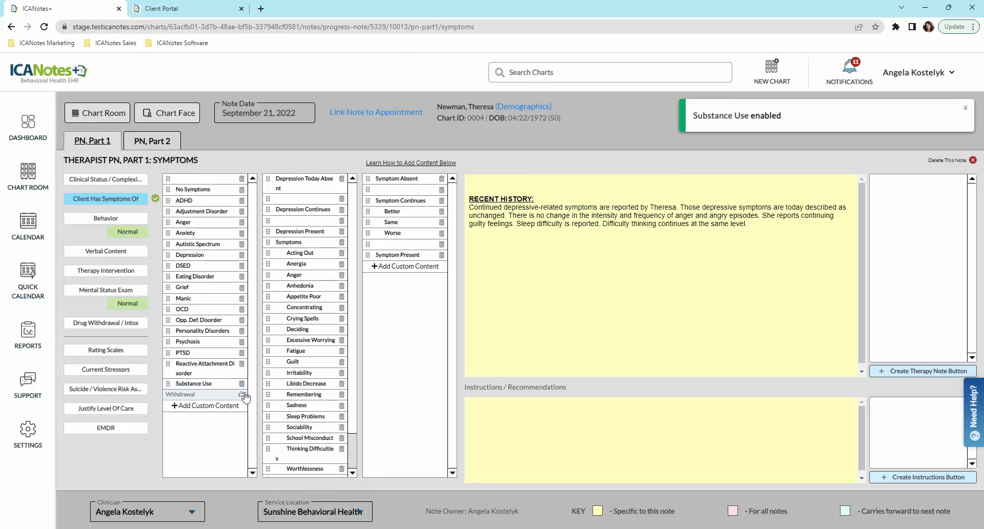
left_click(242, 394)
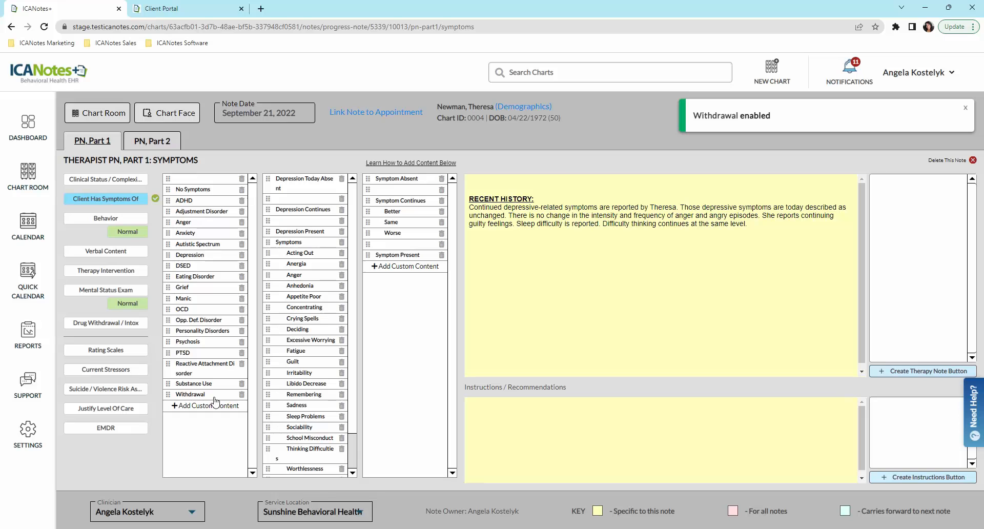
left_click_drag(175, 179, 177, 402)
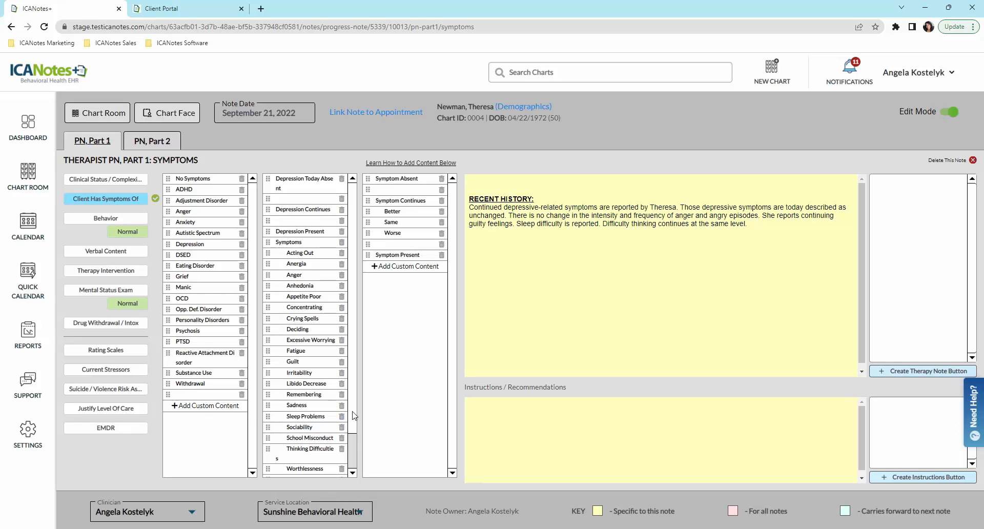
scroll(353, 416, "down", 1)
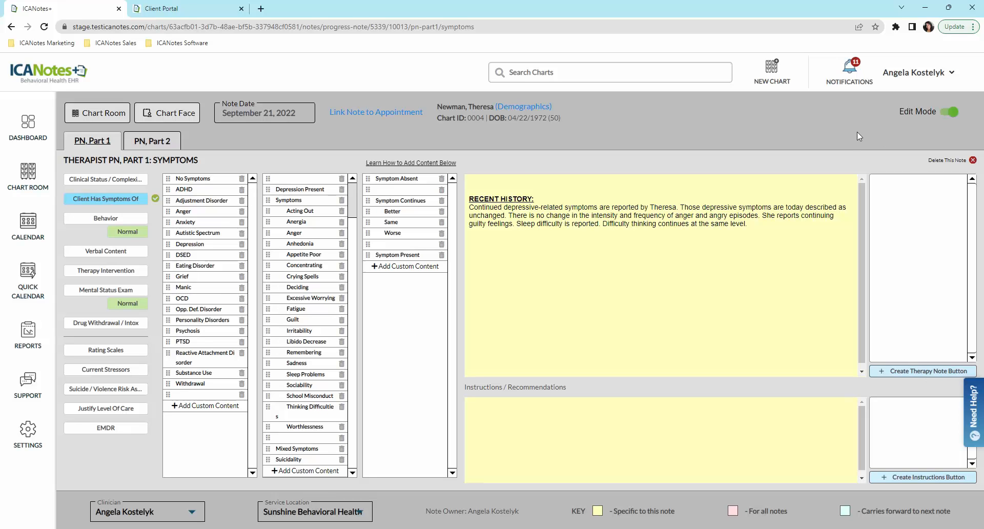
Step: Leave edit mode and record reduced self care and impaired work functioning under Behavior
left_click(954, 116)
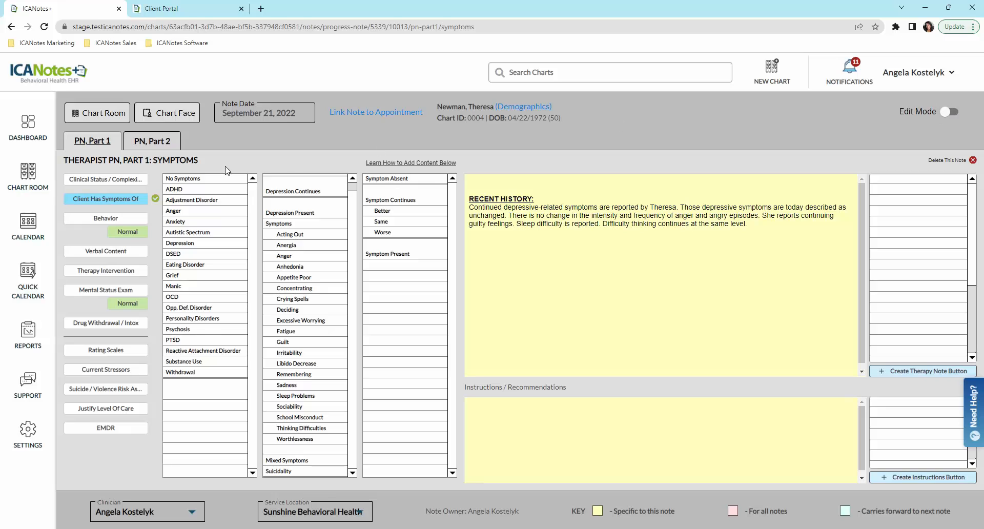
left_click(101, 220)
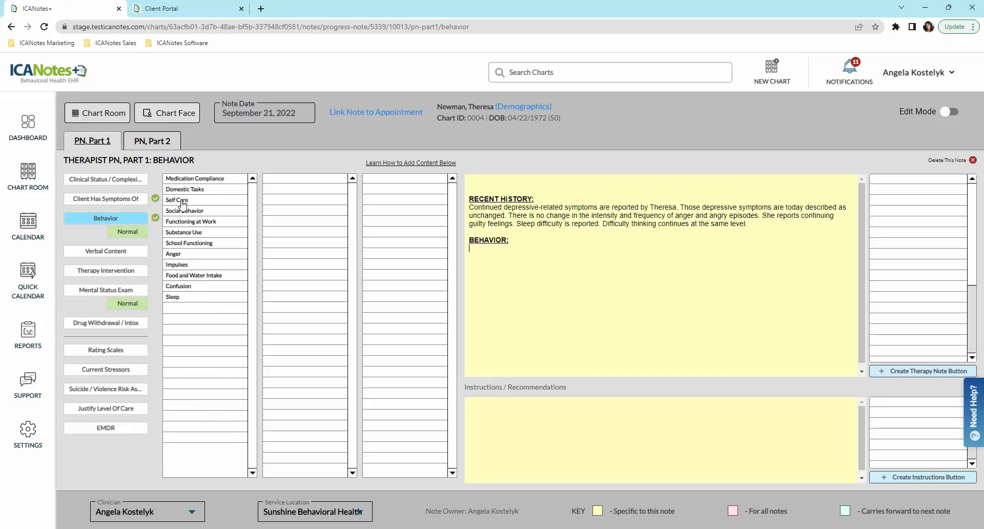
left_click(183, 202)
left_click(308, 191)
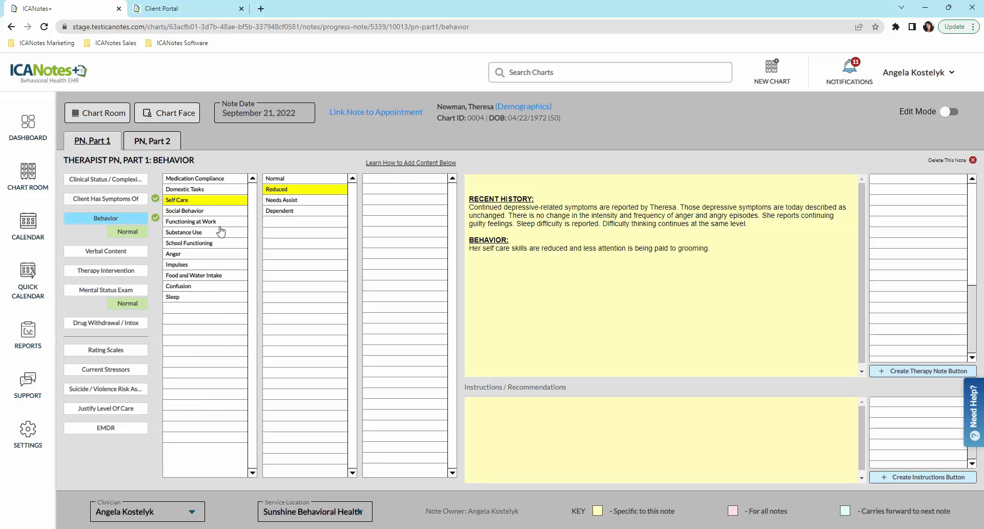
left_click(218, 223)
left_click(293, 200)
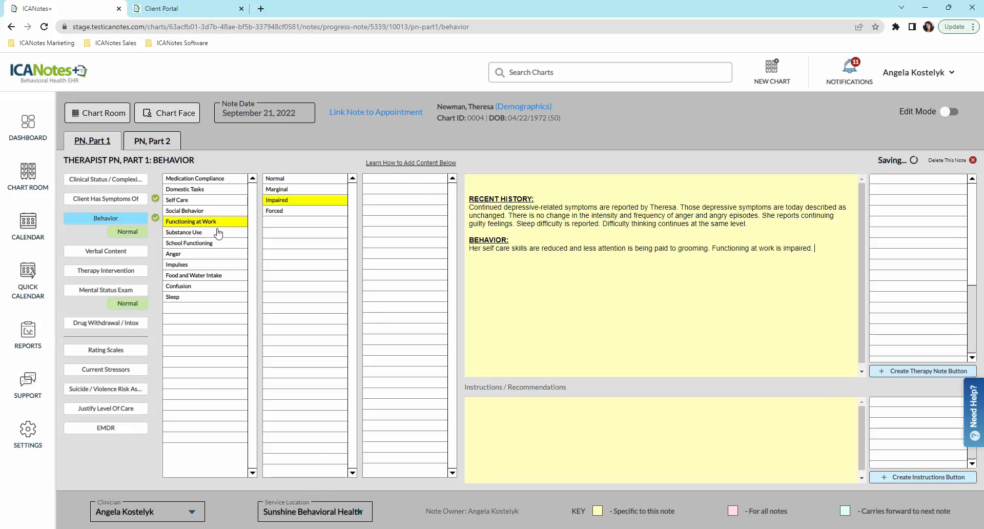
Step: Record partly controlled anger, diminished food and water intake, and difficulty falling asleep
left_click(192, 254)
left_click(281, 191)
left_click(210, 275)
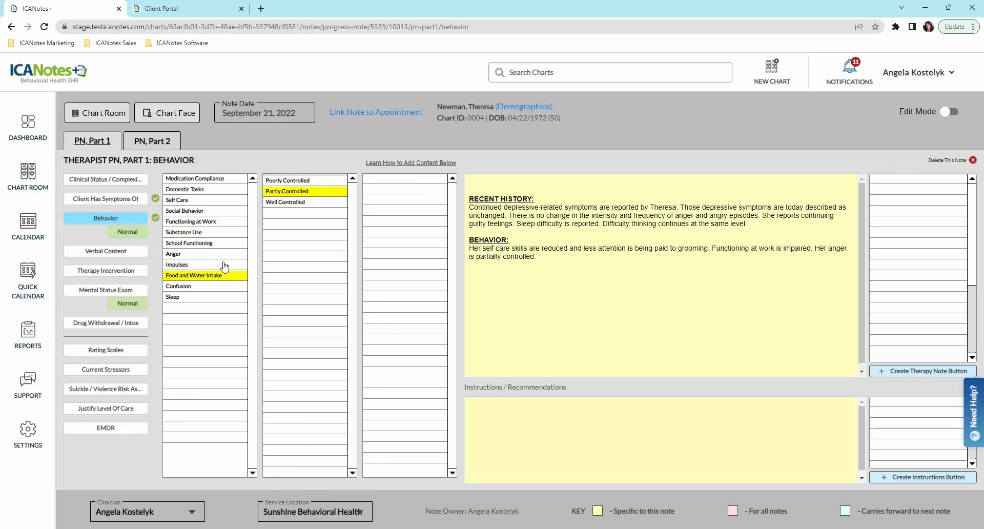
left_click(279, 191)
left_click(210, 297)
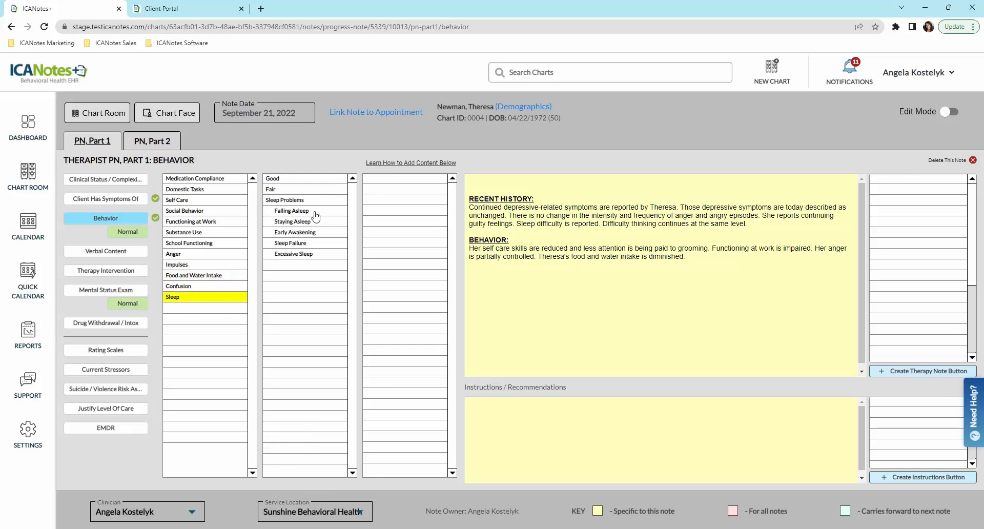
left_click(313, 213)
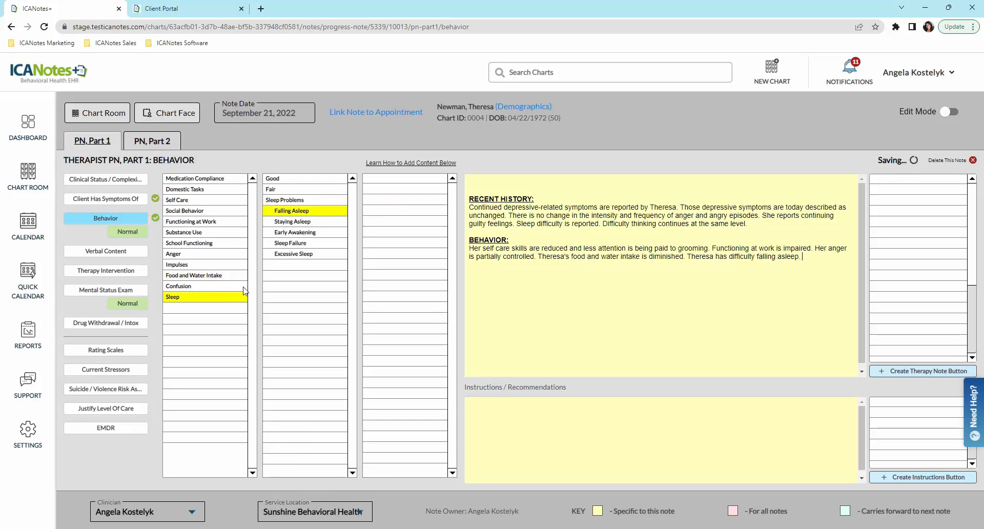
left_click(106, 252)
Step: Record verbal content on marriage, work, anger, grief, guilt and shame
left_click(199, 201)
left_click(202, 233)
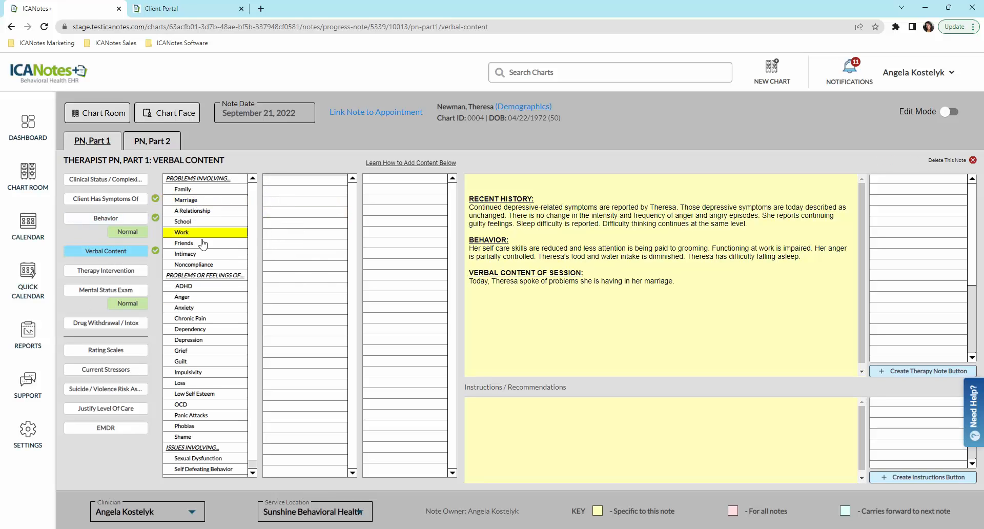
left_click(200, 297)
left_click(194, 351)
left_click(193, 363)
left_click(184, 437)
Step: Add session goals: improving coping skills, managing stress and improving self-control
left_click(105, 270)
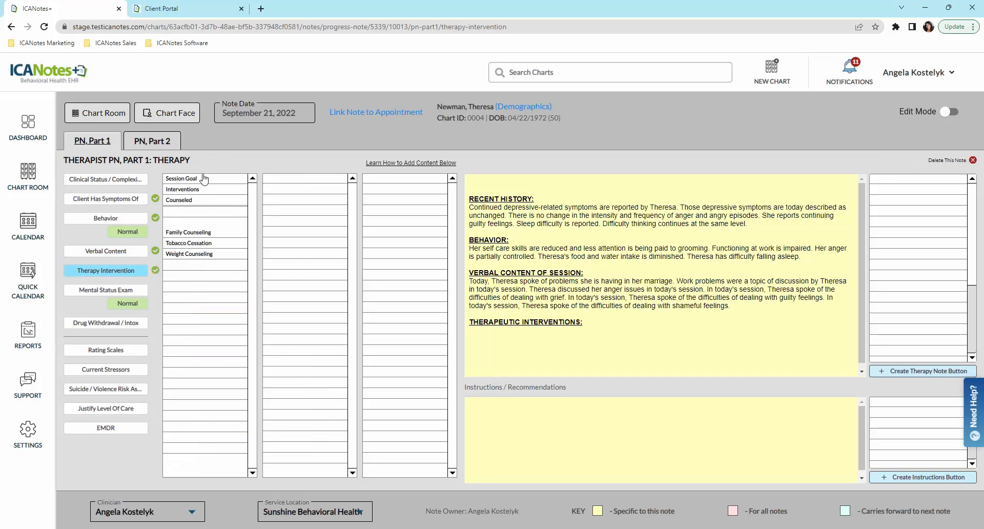
left_click(197, 179)
left_click(292, 211)
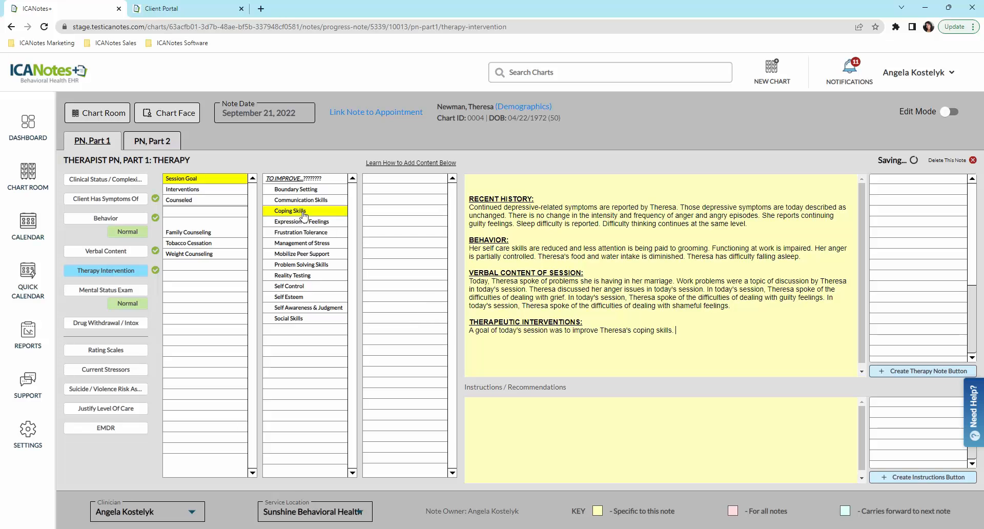
left_click(307, 244)
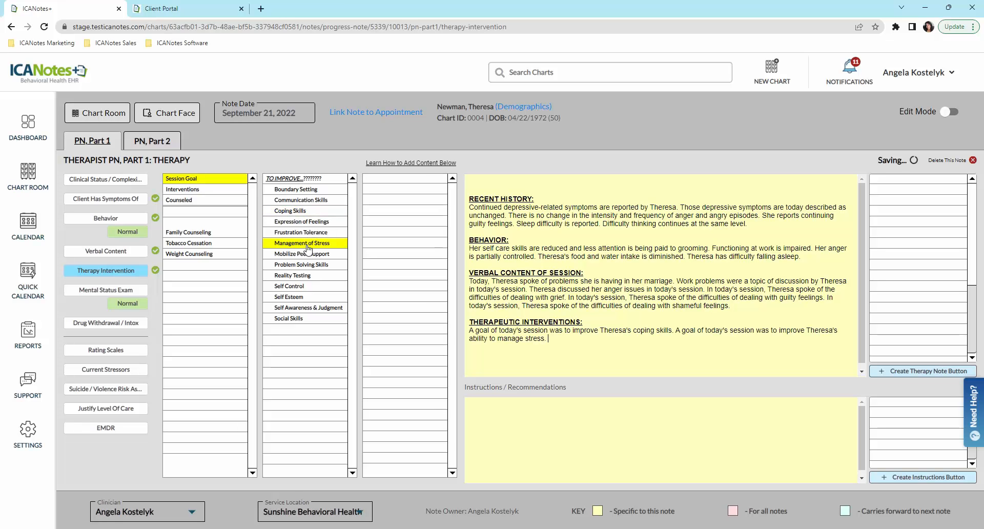
left_click(299, 287)
Step: Record interventions: exploring triggers, behavior patterns and feeling sources, emotional support, and stress-reduction counseling
left_click(200, 191)
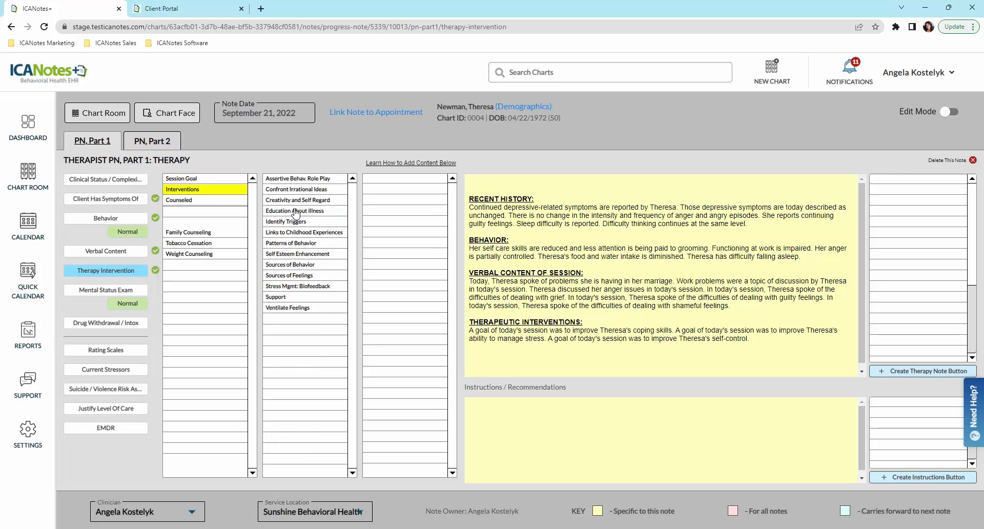
left_click(298, 222)
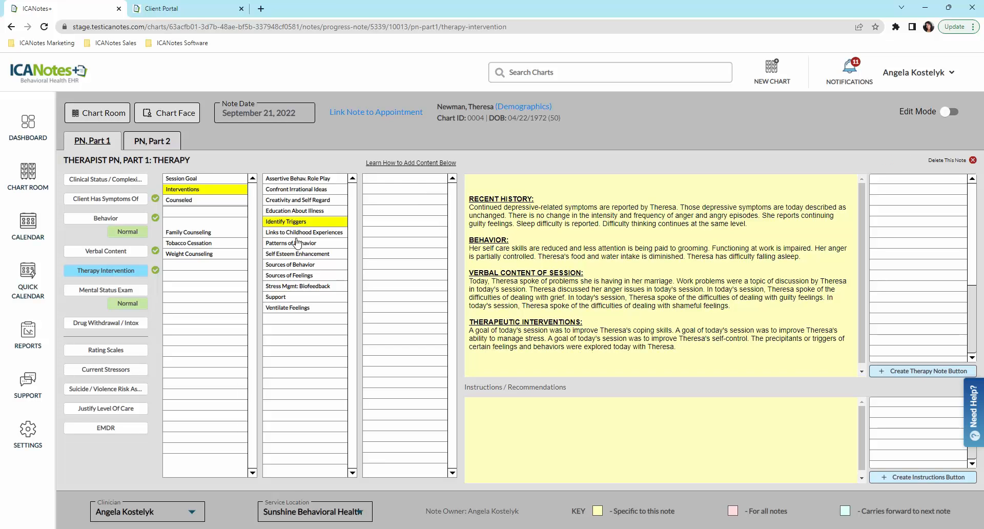
left_click(297, 244)
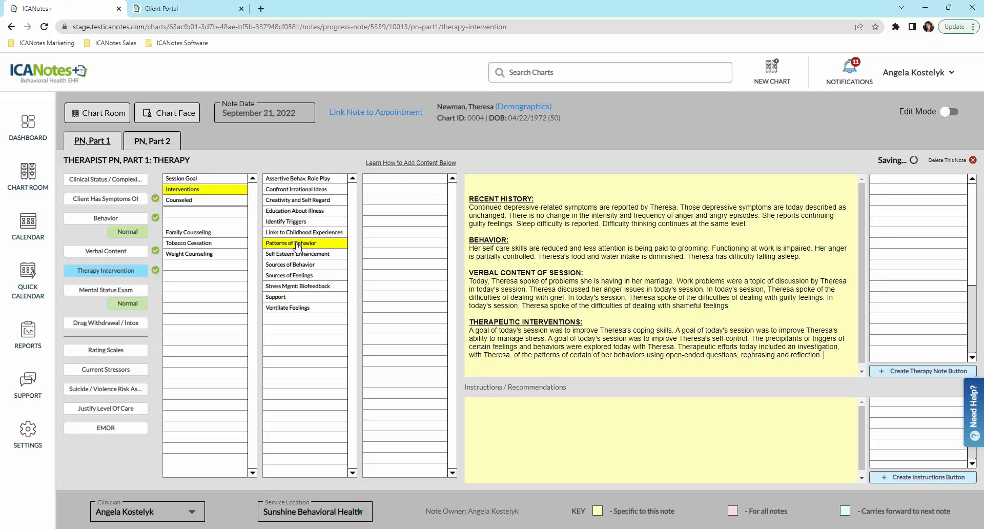
left_click(299, 276)
left_click(293, 297)
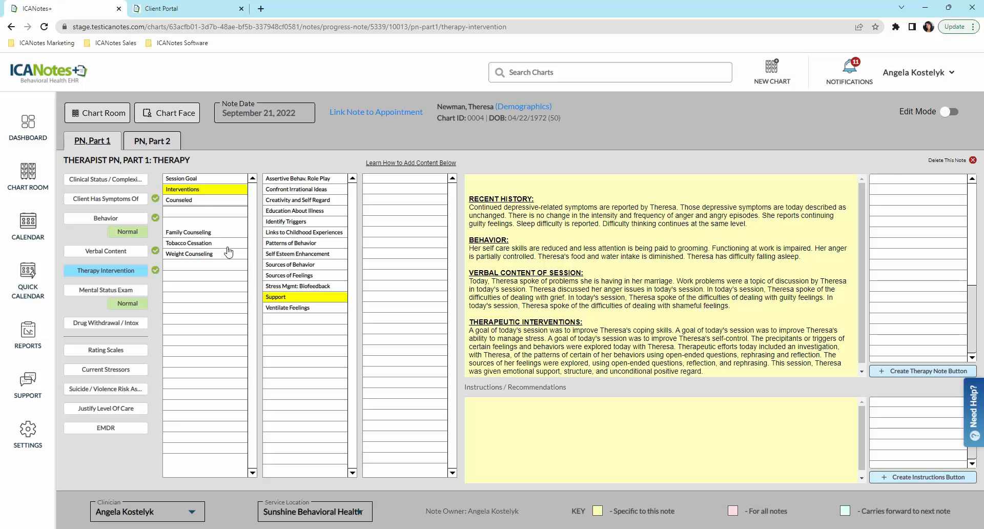
left_click(198, 201)
left_click(302, 226)
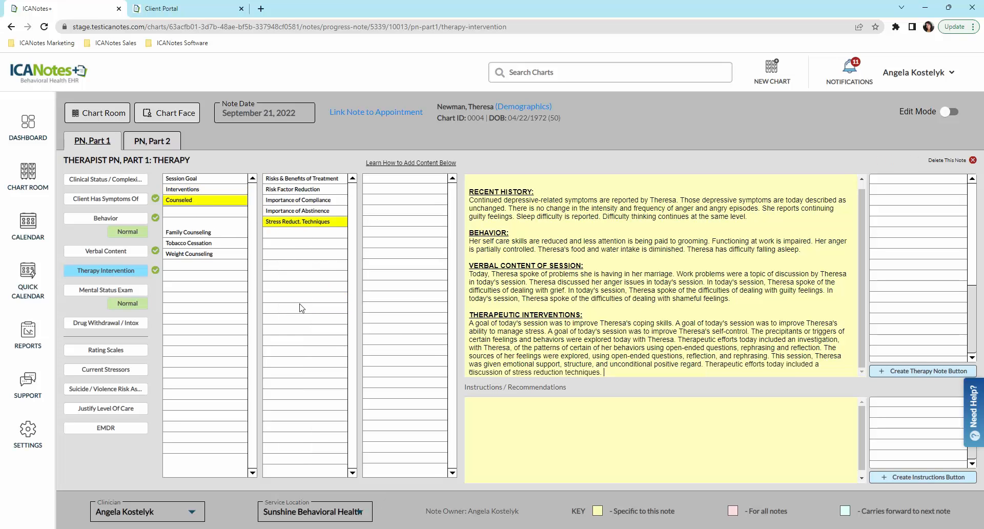
left_click(88, 290)
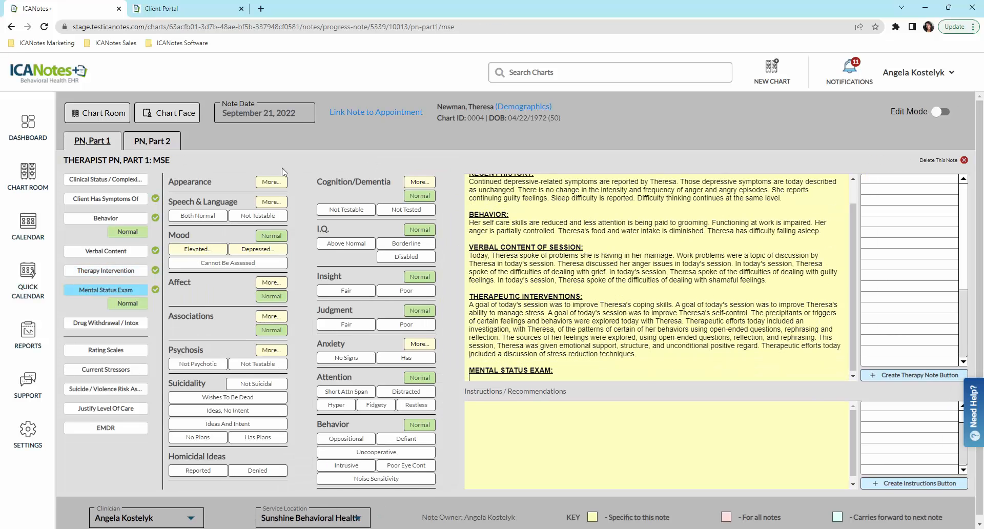
Step: Describe her appearance as guarded, underweight and tense
left_click(270, 182)
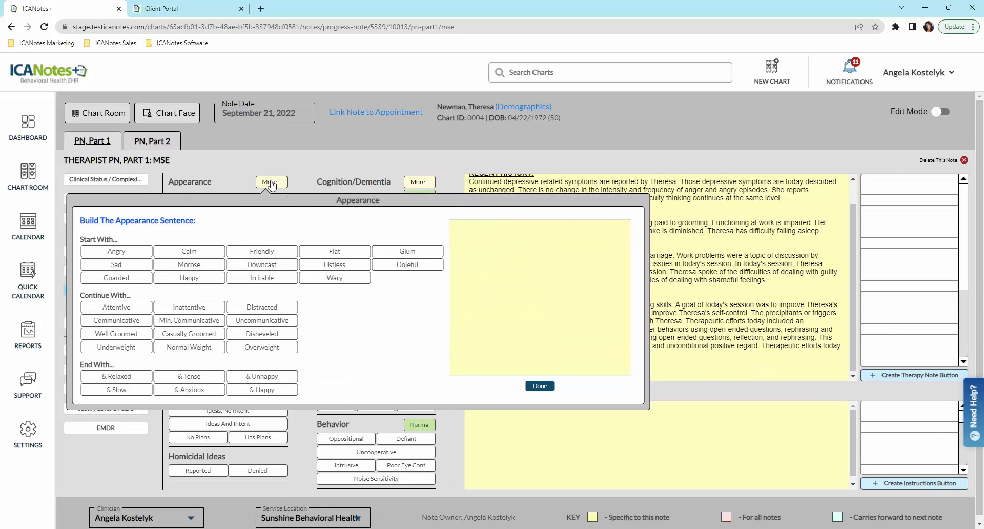
left_click(138, 279)
left_click(137, 349)
left_click(211, 377)
left_click(540, 385)
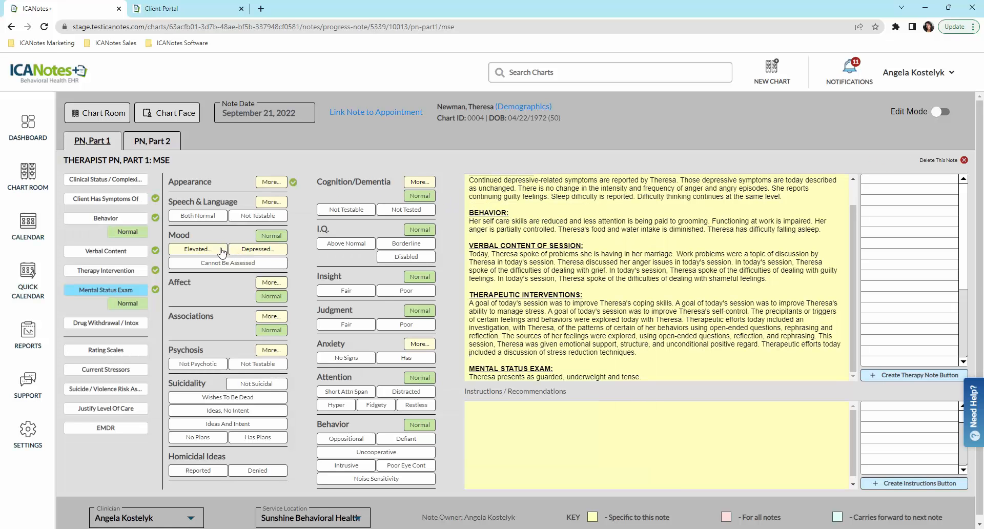
Step: Record a moderately depressed mood with the facial expression observation
left_click(254, 251)
left_click(202, 309)
left_click(225, 441)
left_click(340, 439)
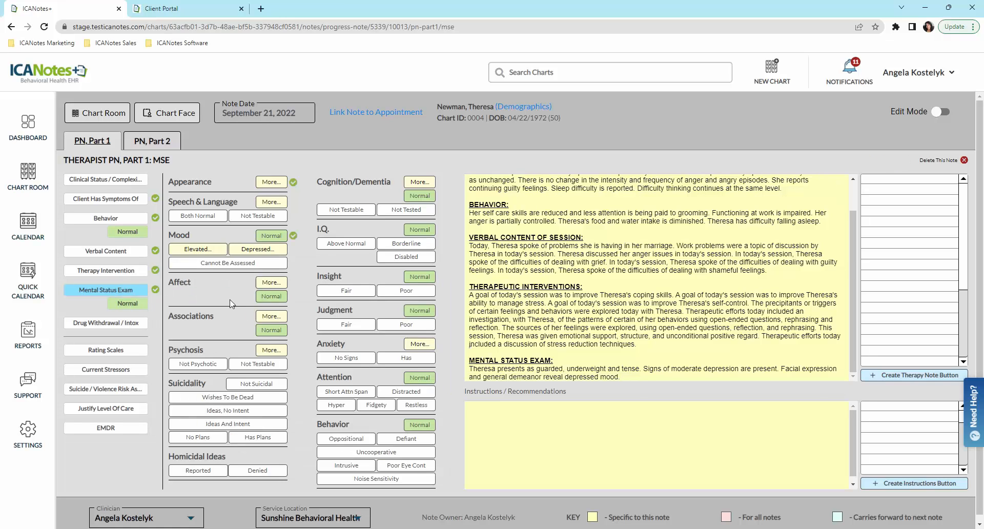
Step: Note no psychosis, suicidal ideas without intent, denied homicidal ideas, fair insight and judgment, poor eye contact
left_click(210, 365)
left_click(237, 413)
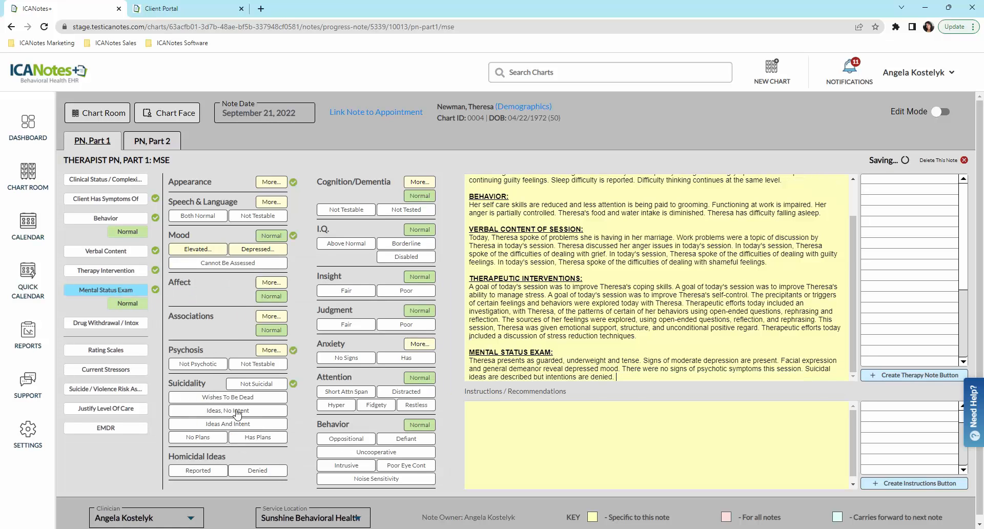
left_click(258, 470)
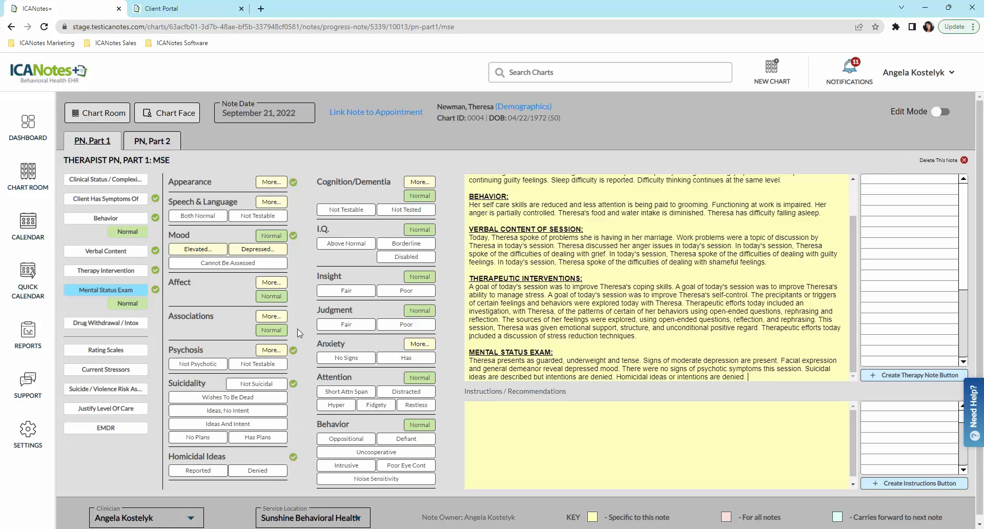
left_click(347, 290)
left_click(350, 324)
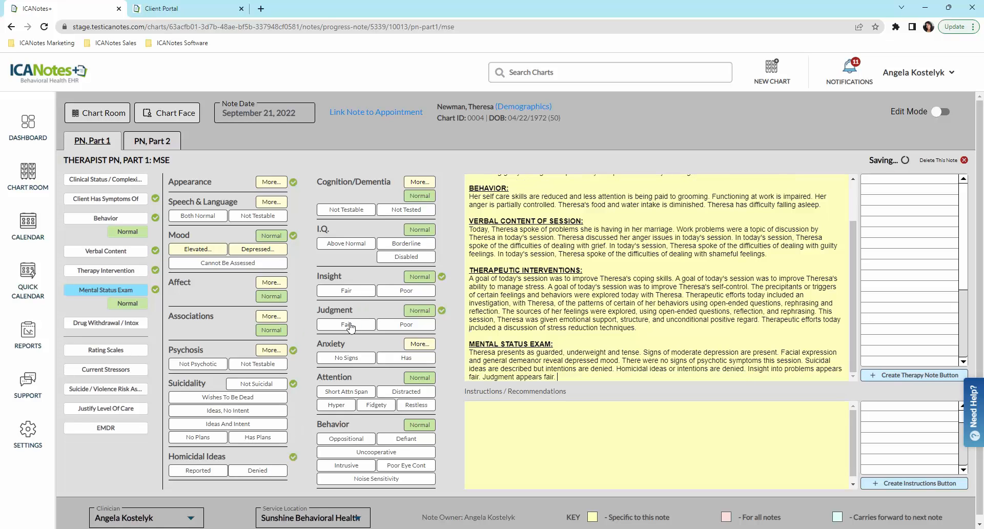
left_click(406, 465)
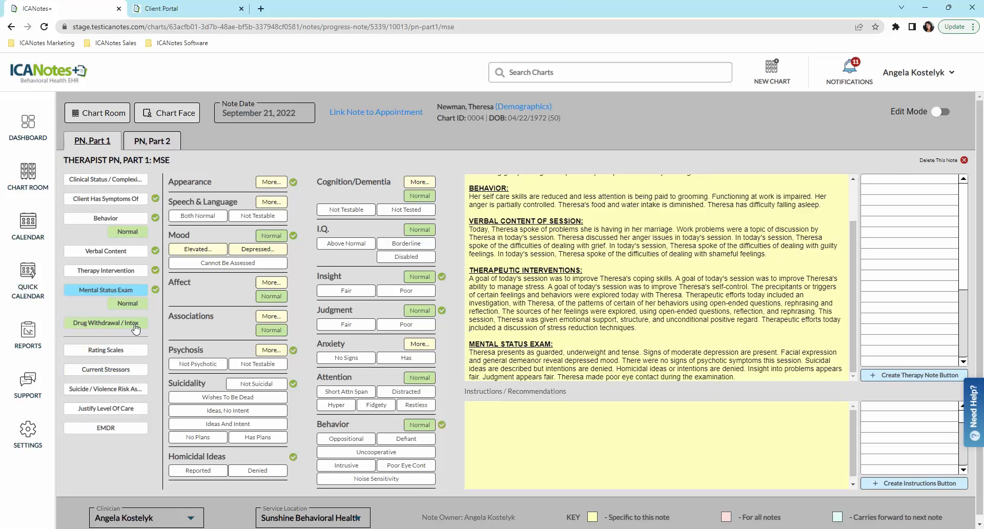
Step: Add a PHQ-9 rating scale scored 10-14 Moderate, exact score 12
left_click(99, 350)
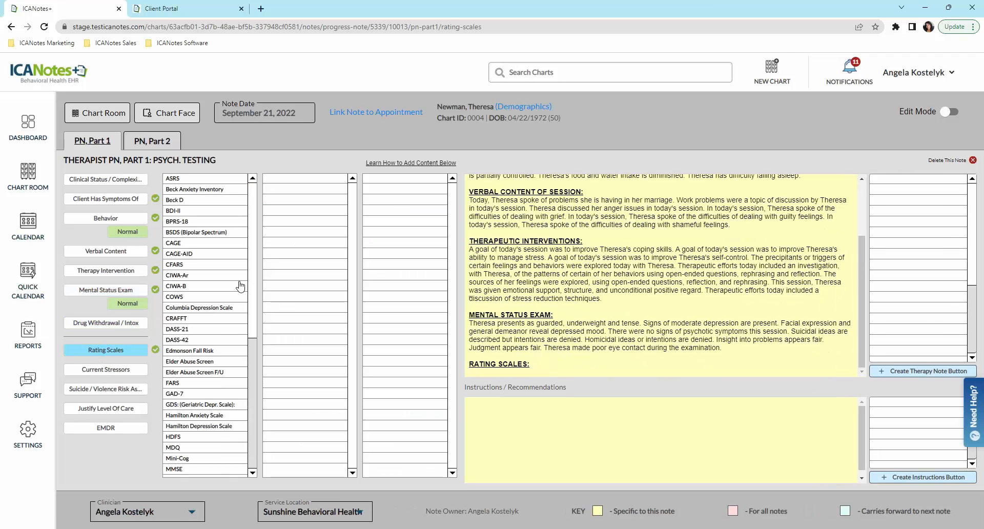
left_click_drag(255, 262, 259, 348)
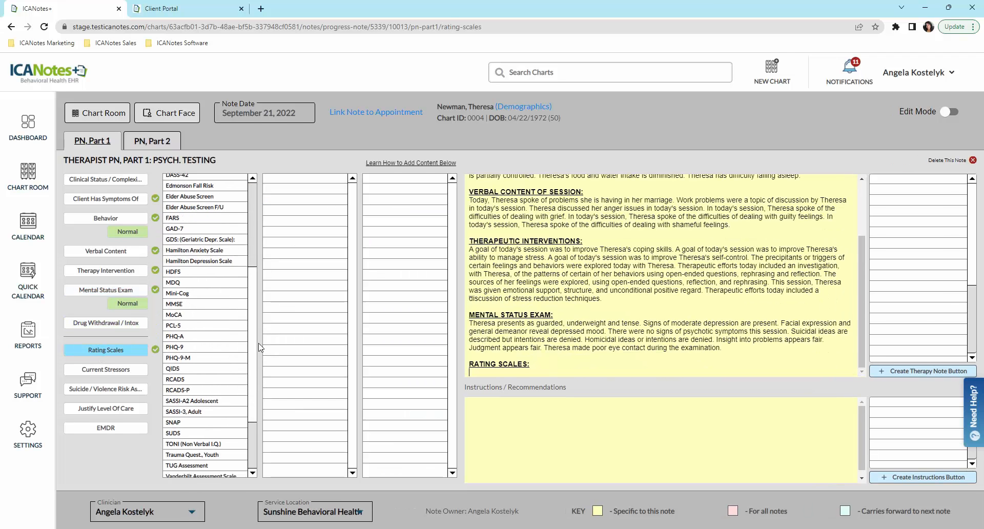
left_click(182, 348)
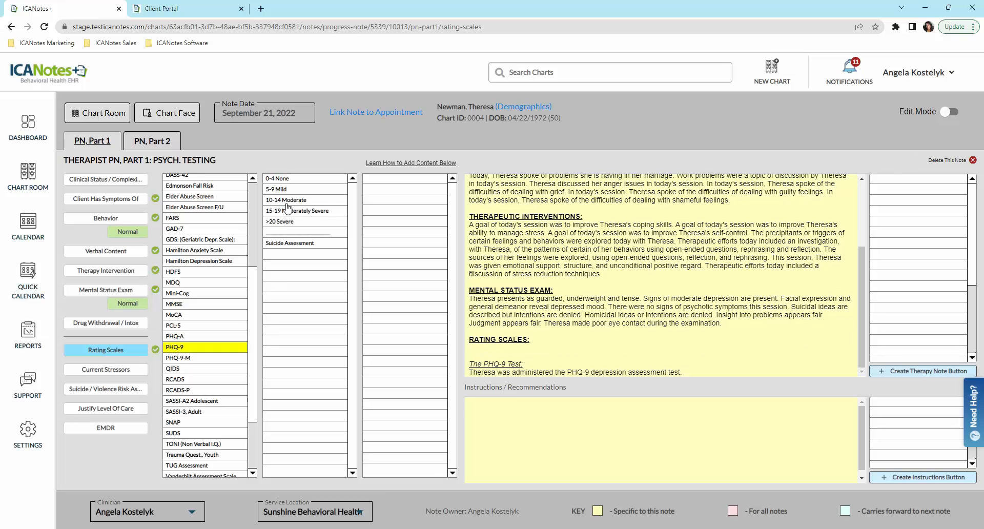
left_click(290, 201)
left_click(373, 200)
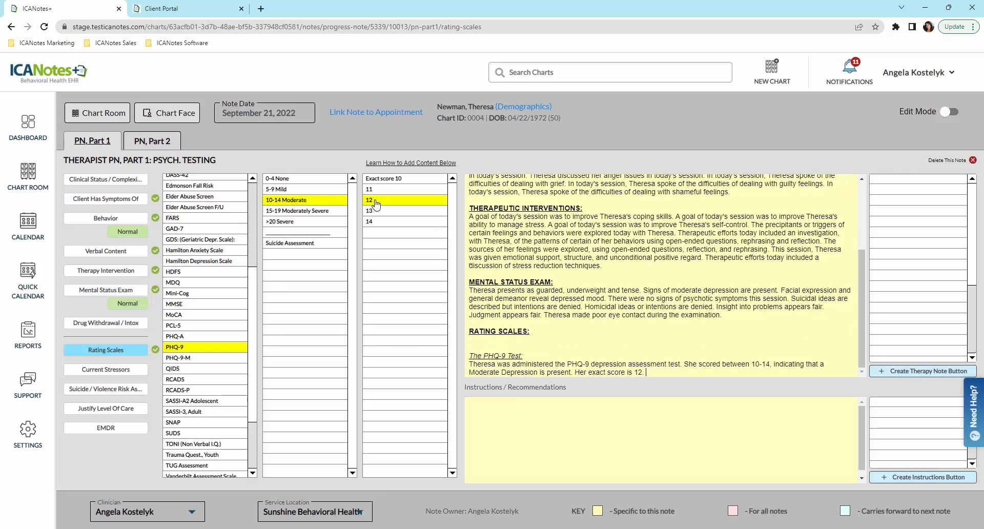
left_click_drag(683, 367, 476, 378)
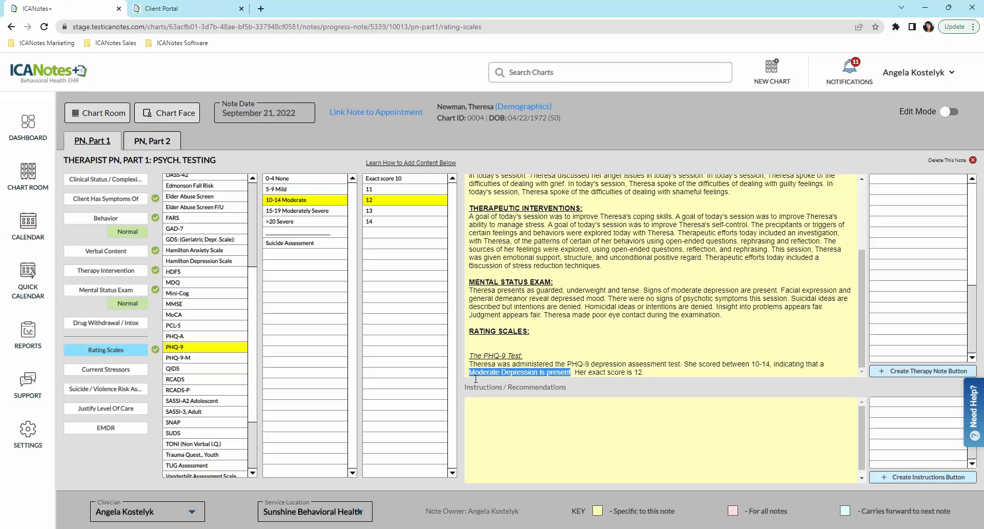
left_click(657, 373)
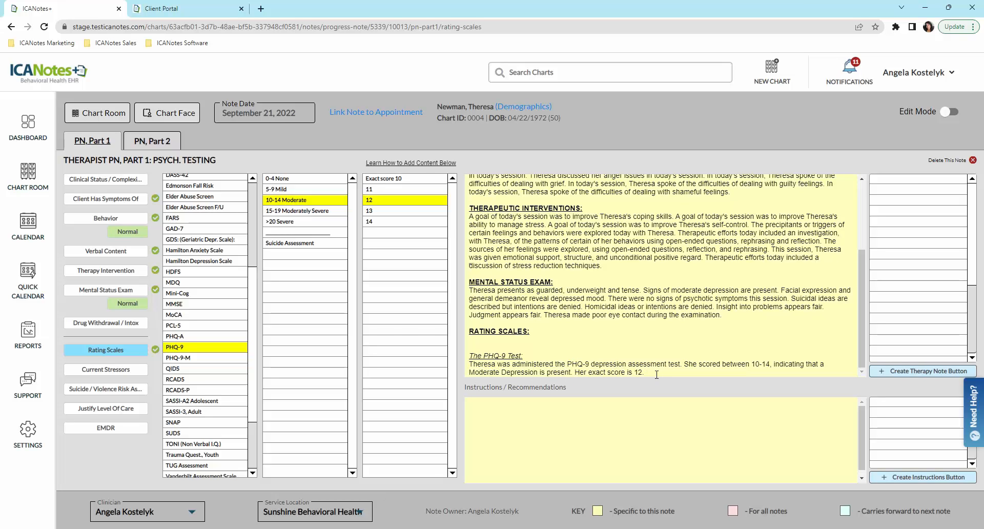
scroll(256, 280, "down", 3)
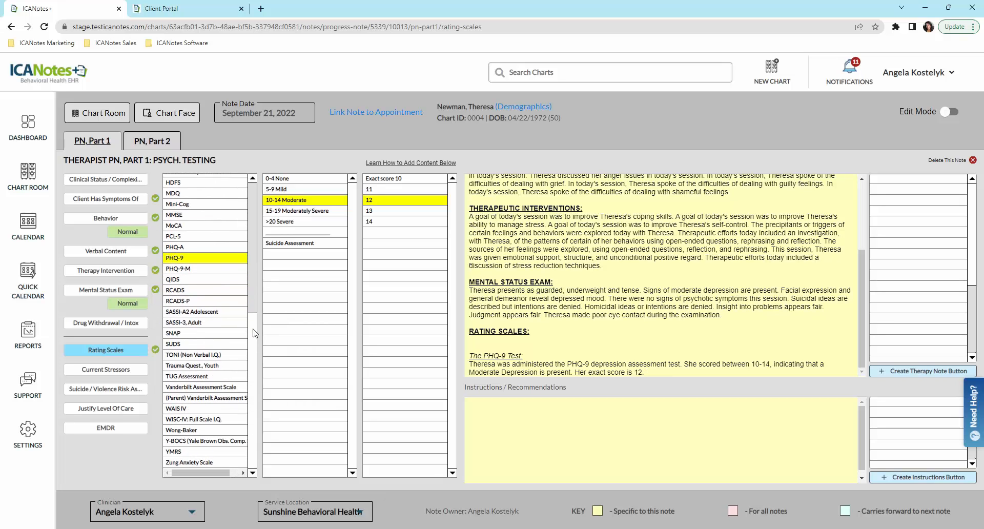
scroll(255, 344, "up", 5)
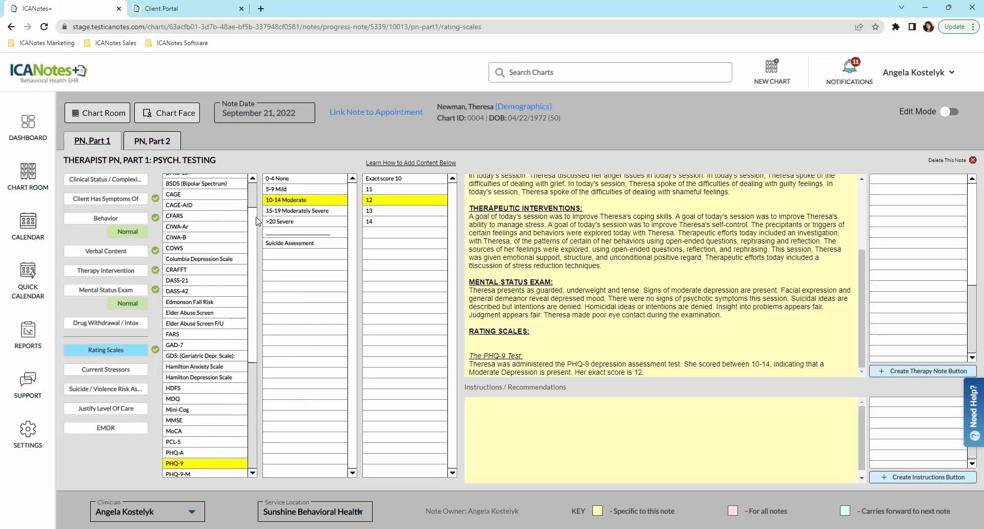
scroll(246, 346, "down", 5)
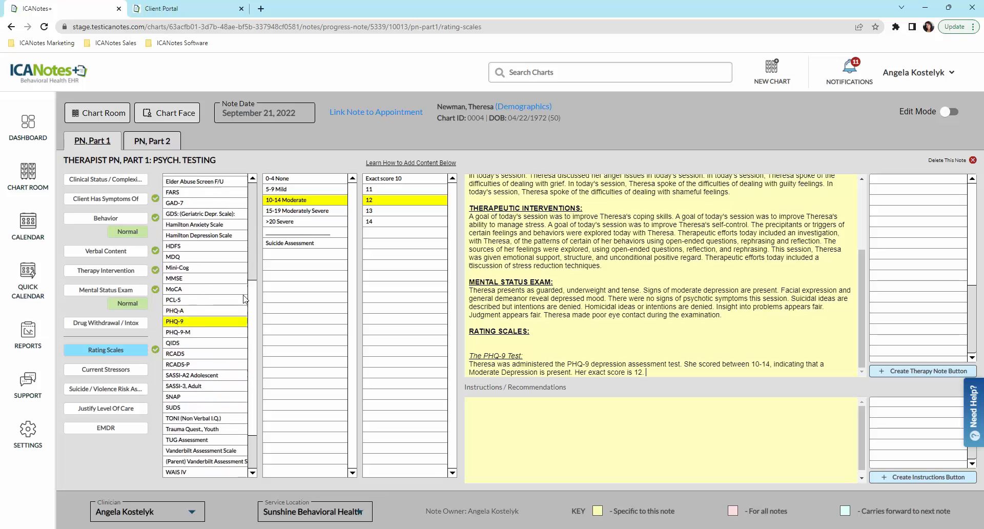
Step: Add Suicide/Violence Risk Assessment and EMDR headings, then move to progress note Part 2
left_click(97, 390)
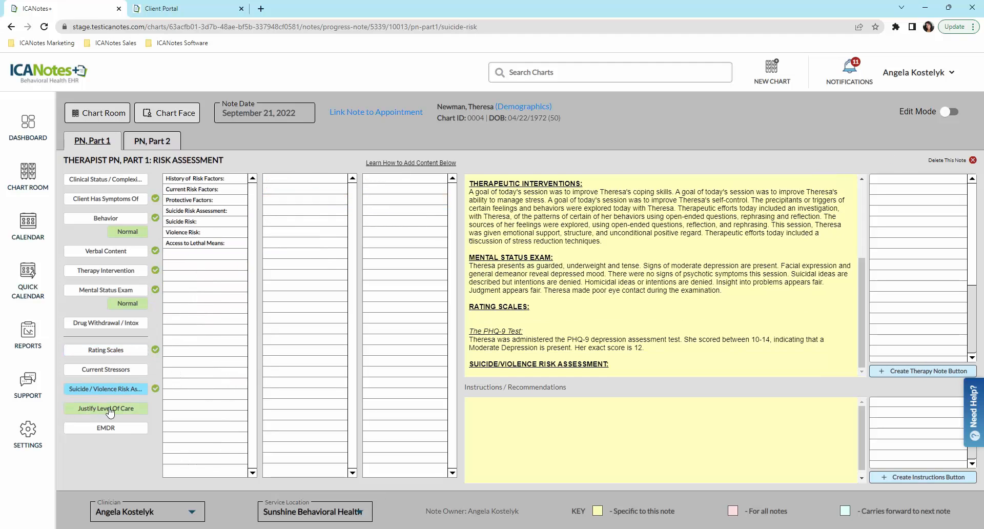
left_click(108, 428)
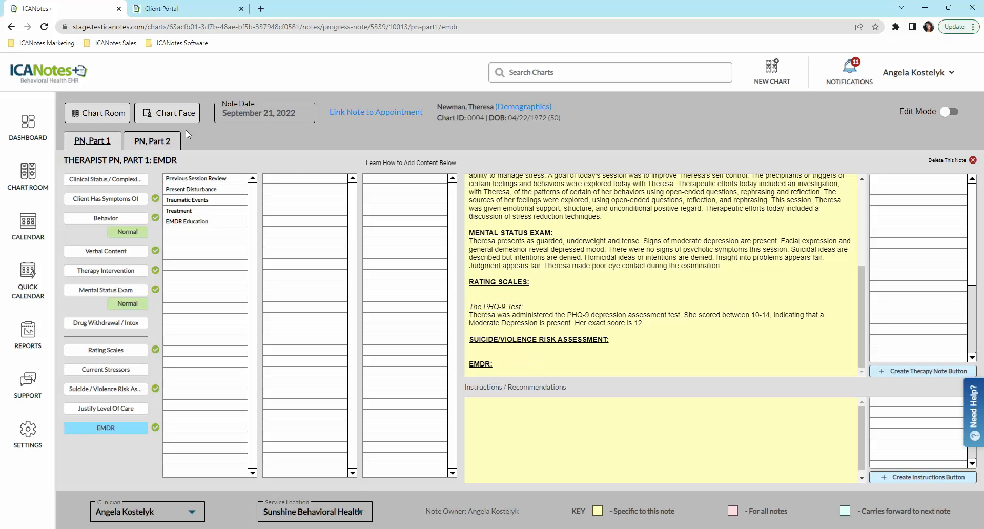
left_click(152, 144)
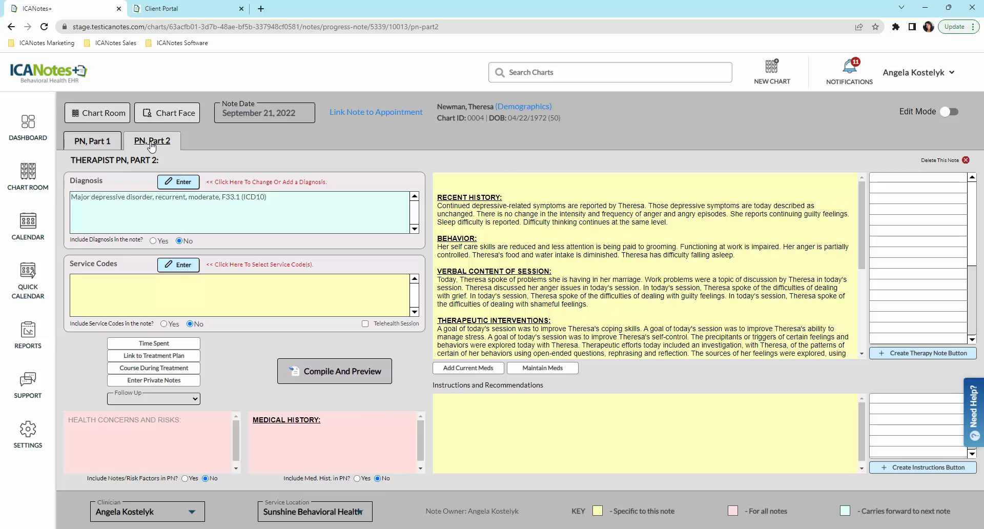
Step: Keep the F33.1 diagnosis and bill 1 unit of 90837 Psychotherapy at $189.00
left_click(183, 182)
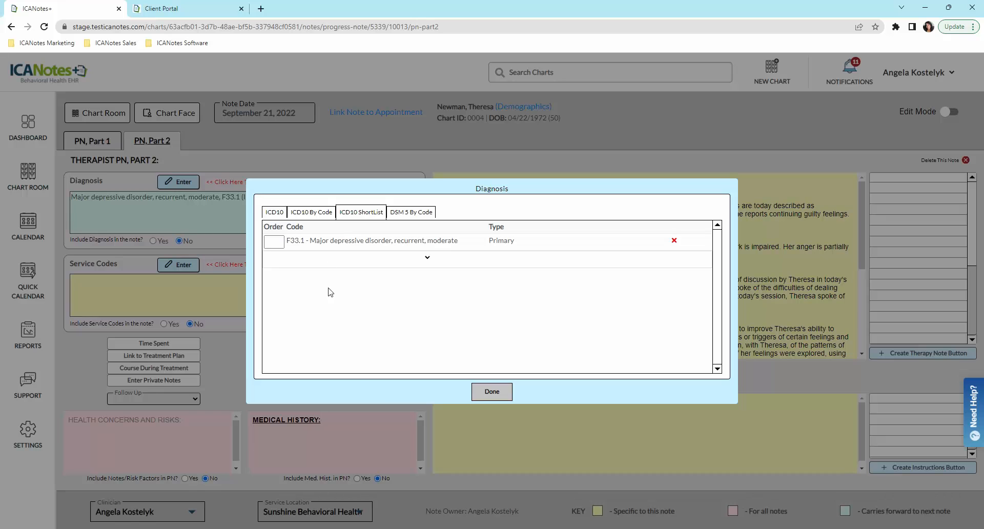
left_click(491, 392)
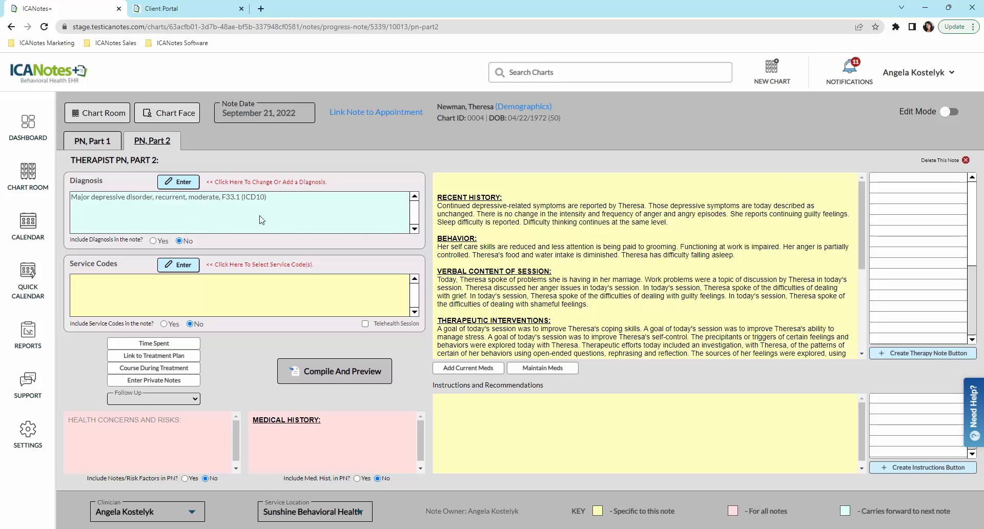
left_click(178, 264)
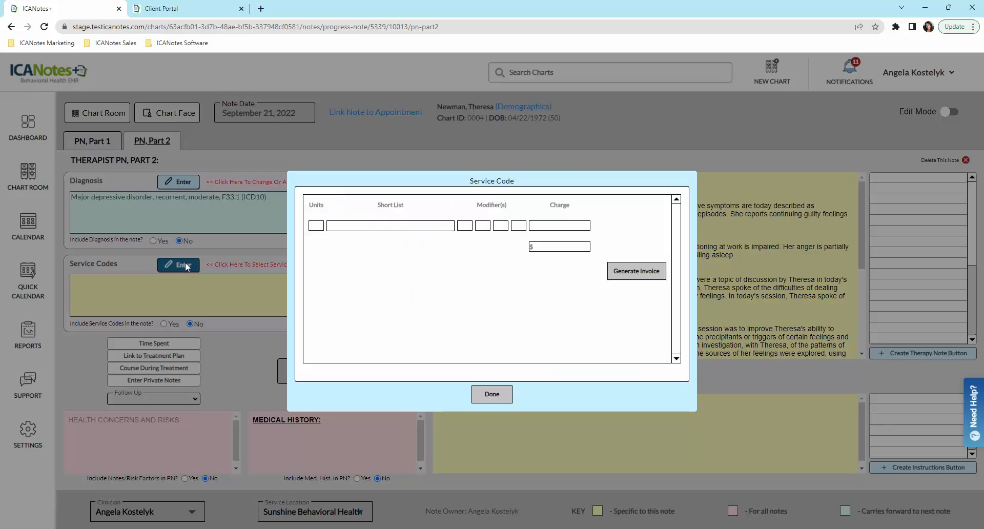
left_click(380, 270)
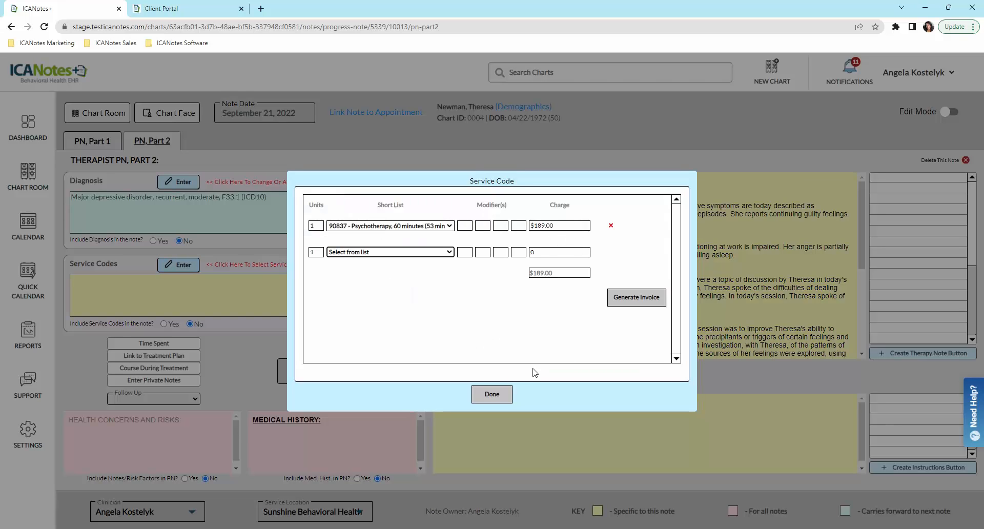
left_click(492, 395)
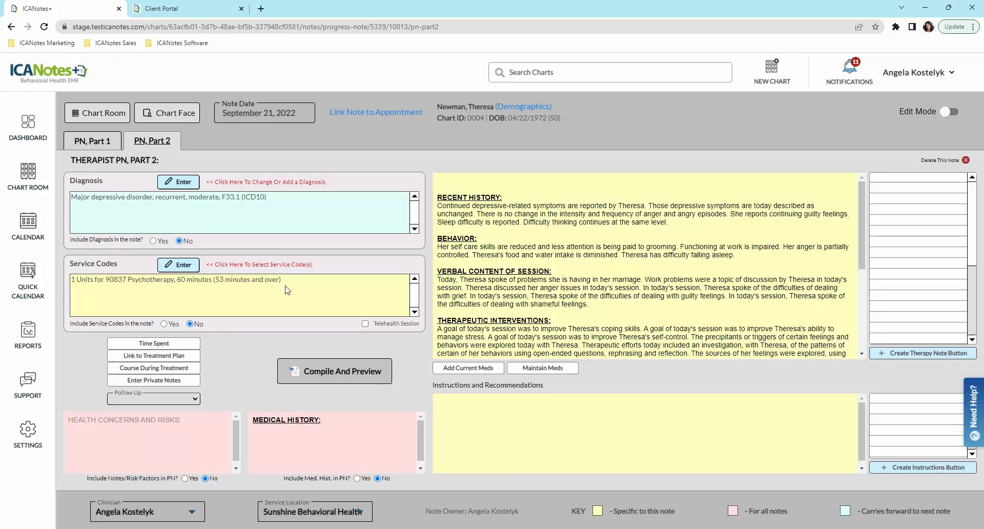
Step: Mark the session telehealth and link the Depressed Mood problem, its interventions and ongoing plan
left_click(365, 323)
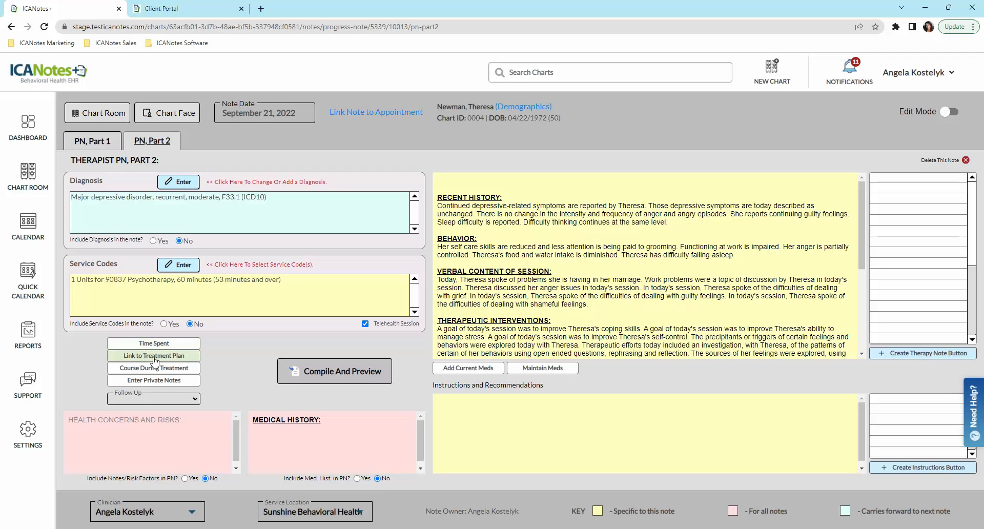
left_click(154, 356)
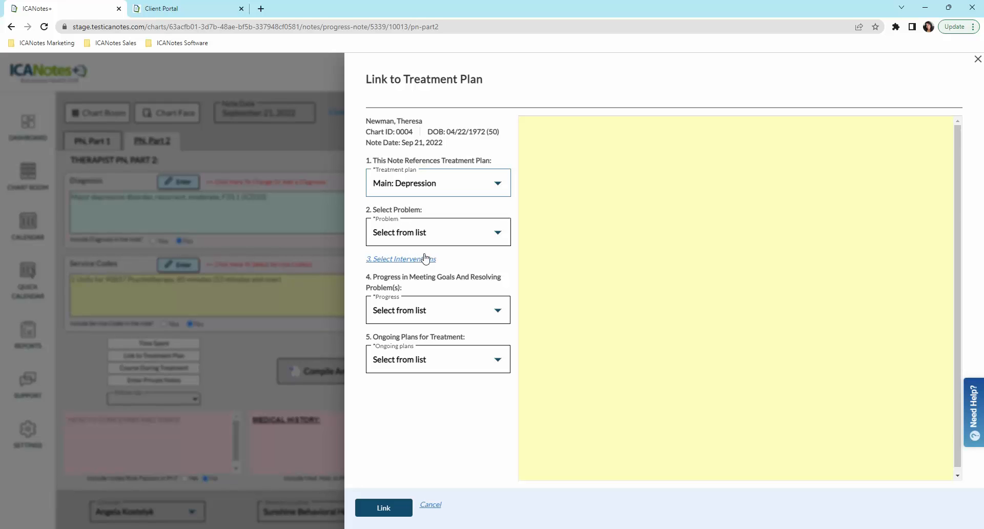
left_click(402, 235)
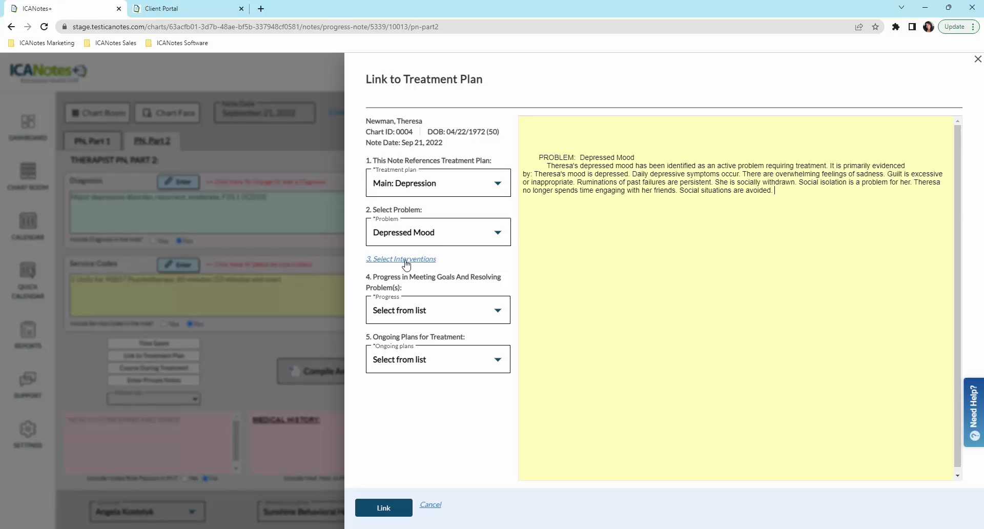
left_click(405, 259)
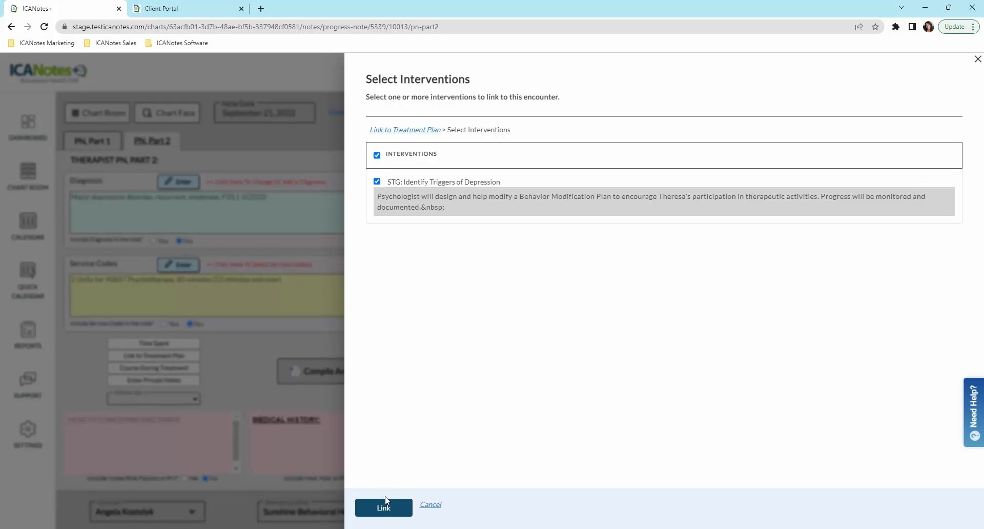
left_click(388, 511)
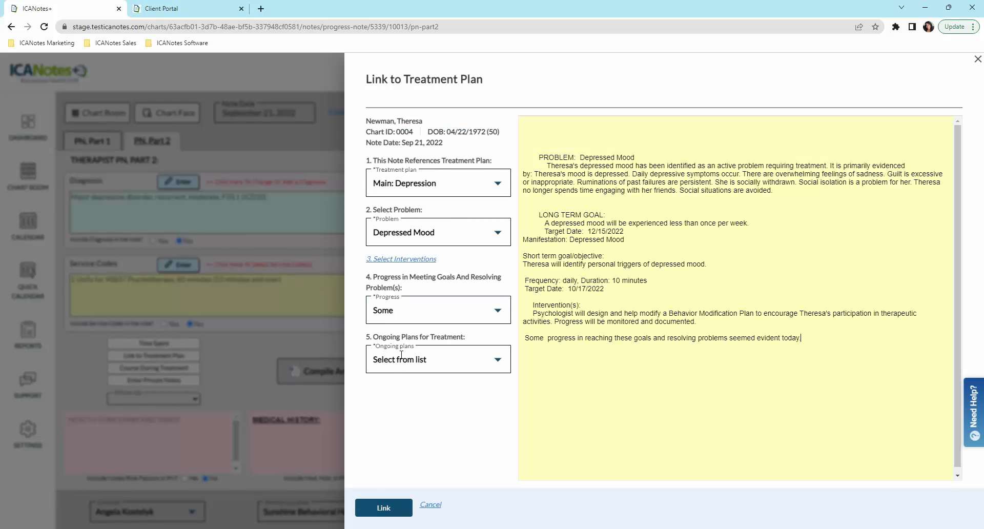
left_click(407, 392)
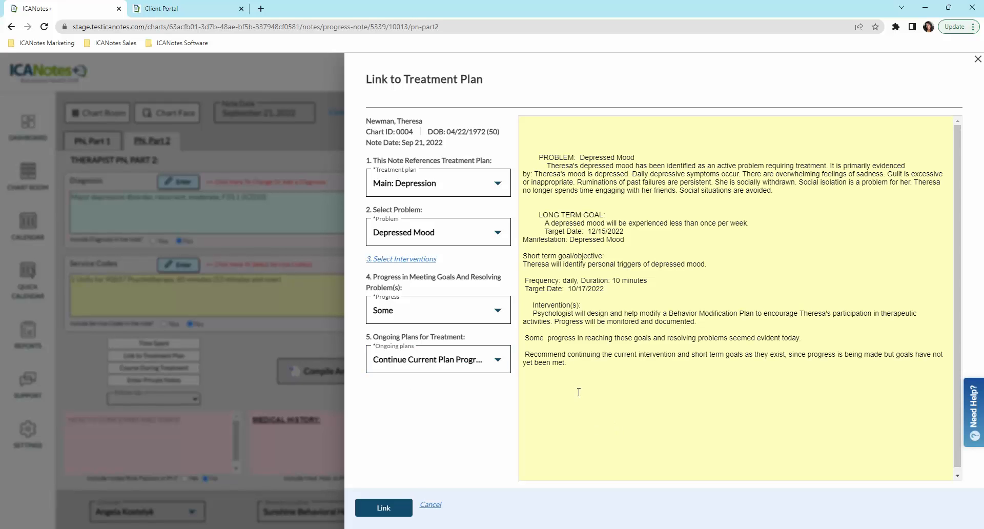
left_click(388, 507)
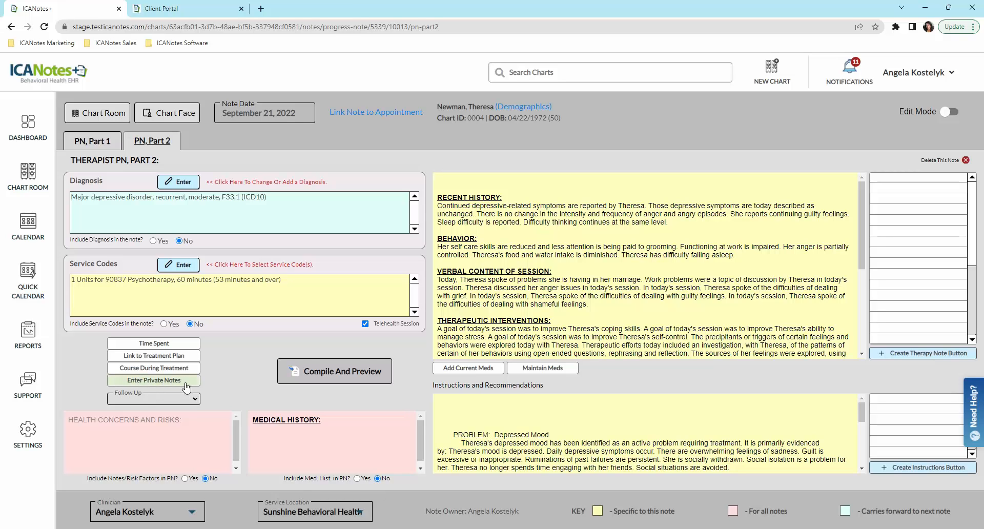
Step: Set a one-month follow-up, electronically sign the note, and generate its invoice
left_click(163, 219)
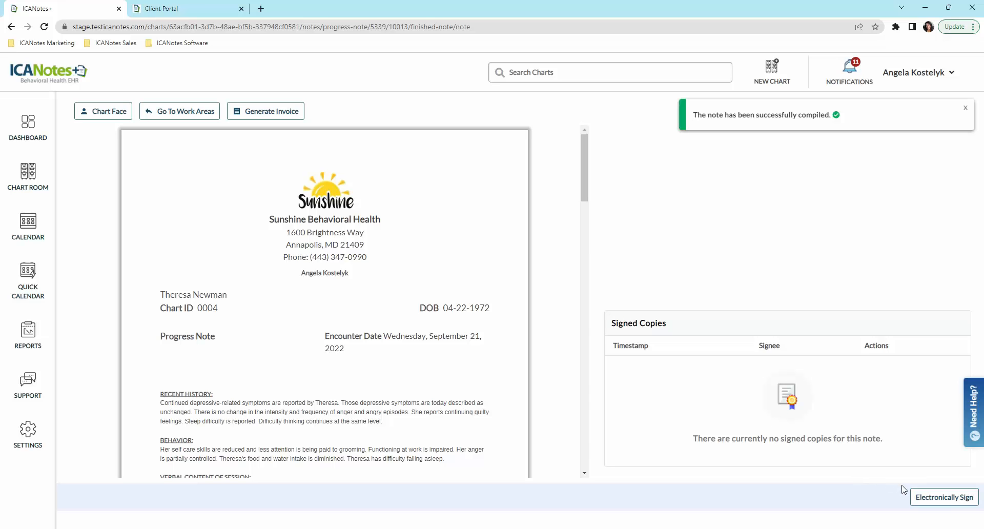
left_click(953, 499)
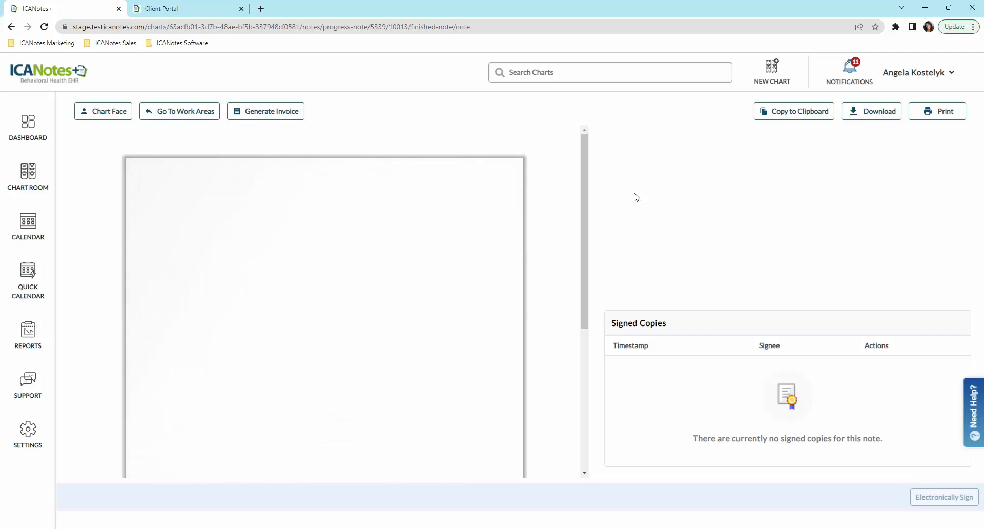
left_click_drag(585, 140, 584, 298)
left_click_drag(584, 313, 582, 381)
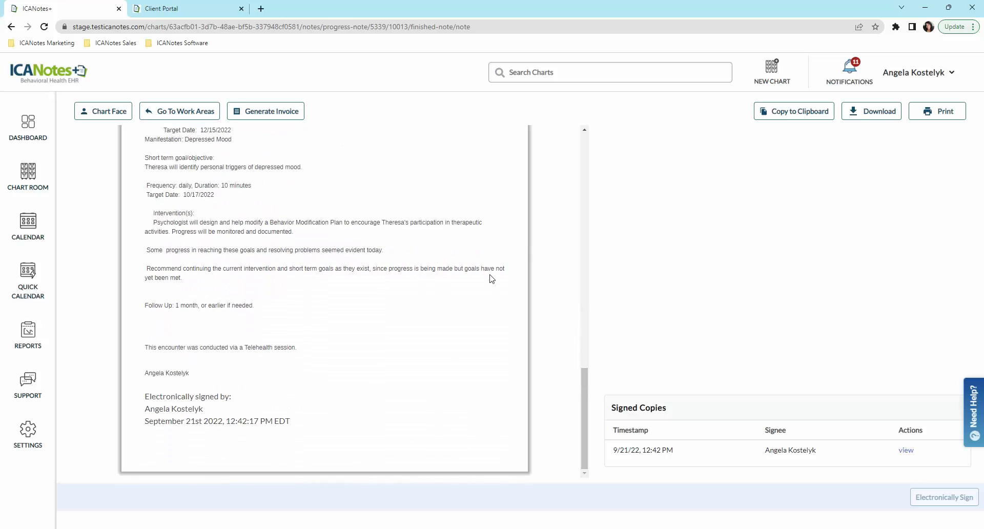
left_click(287, 115)
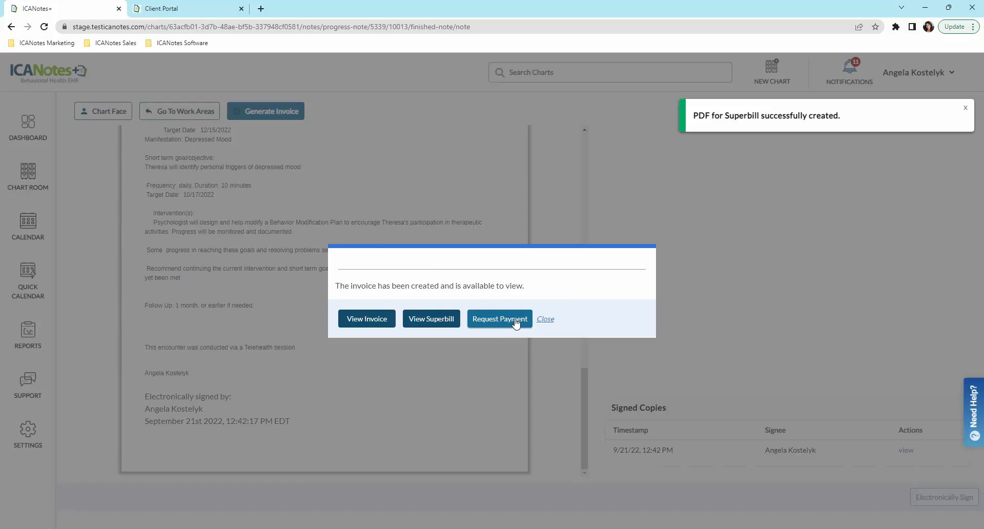
Step: Send the client a payment request email for the invoice and close the dialog
left_click(516, 323)
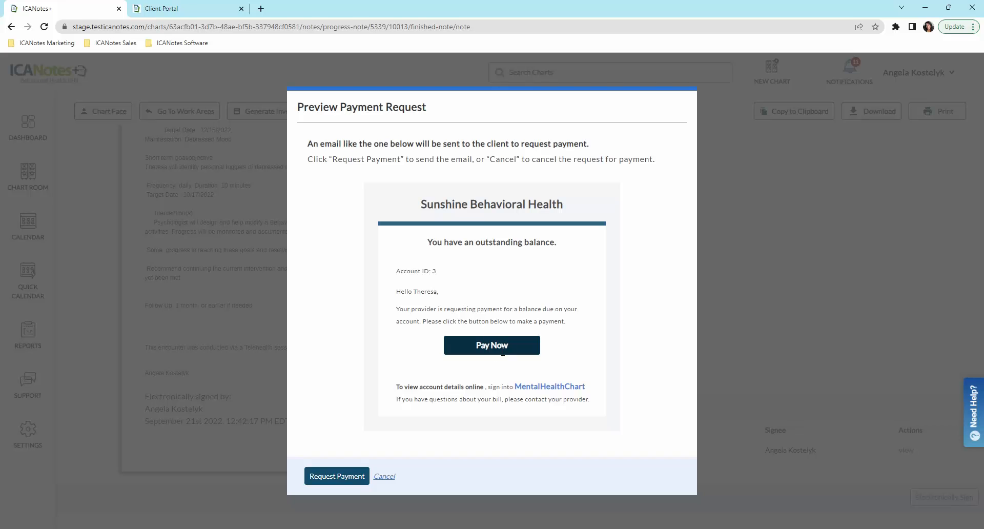
left_click(346, 468)
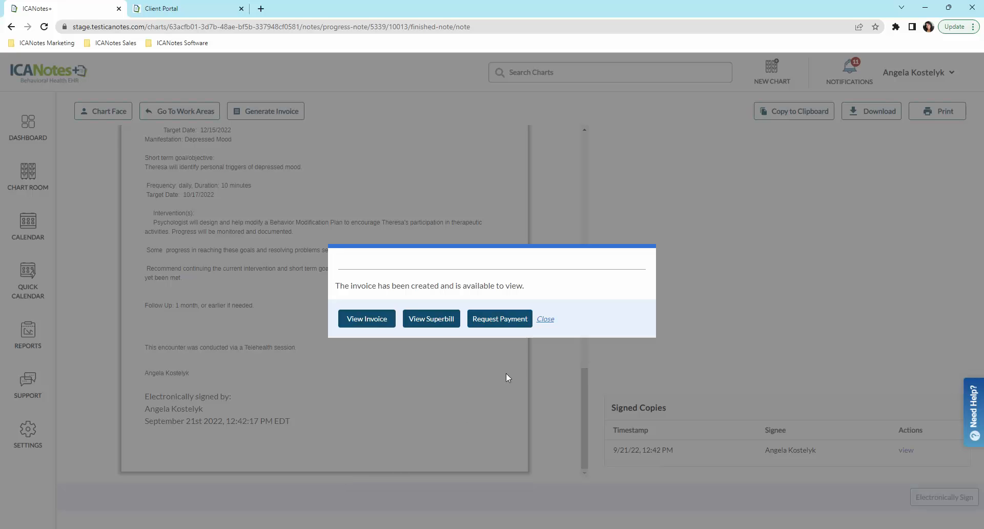
left_click(545, 320)
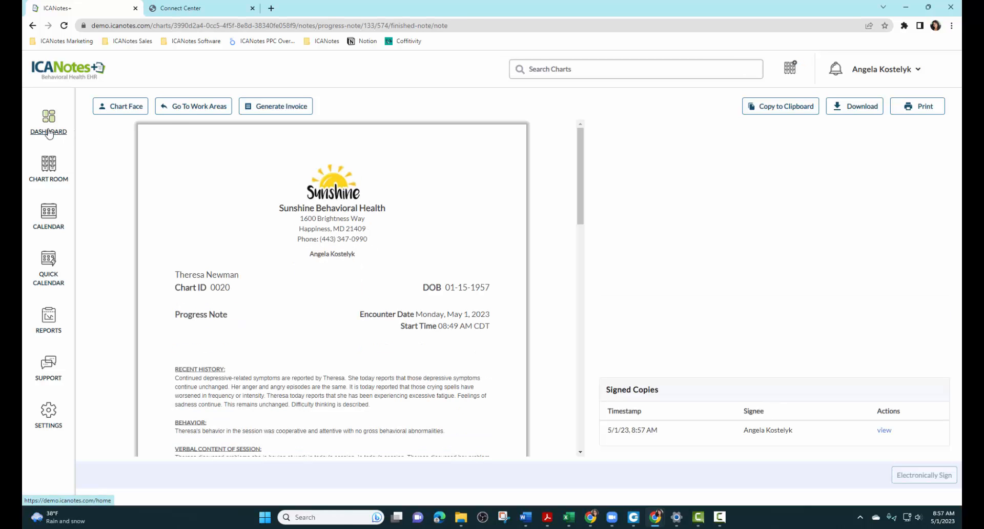
Step: Filter the billing worklist to encounters dated May 1, 2023
left_click(49, 133)
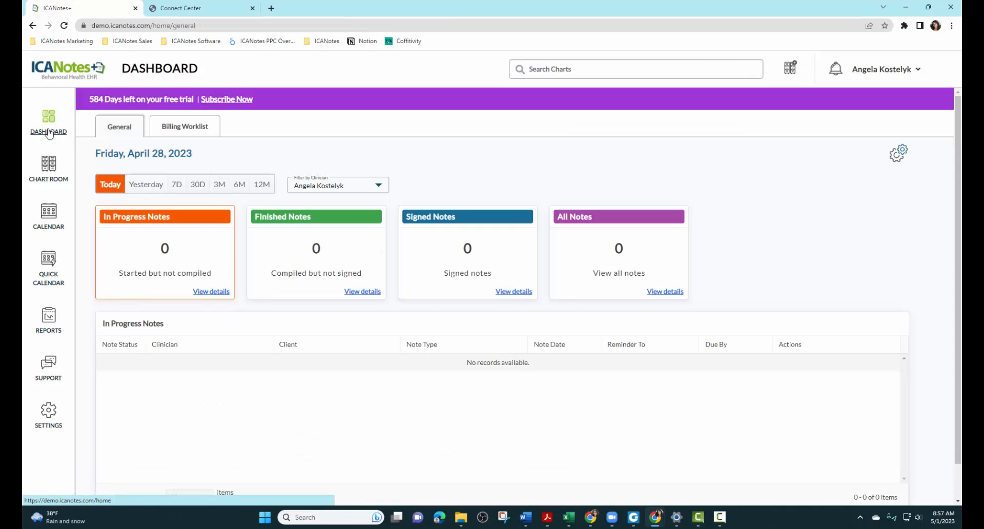
left_click(175, 131)
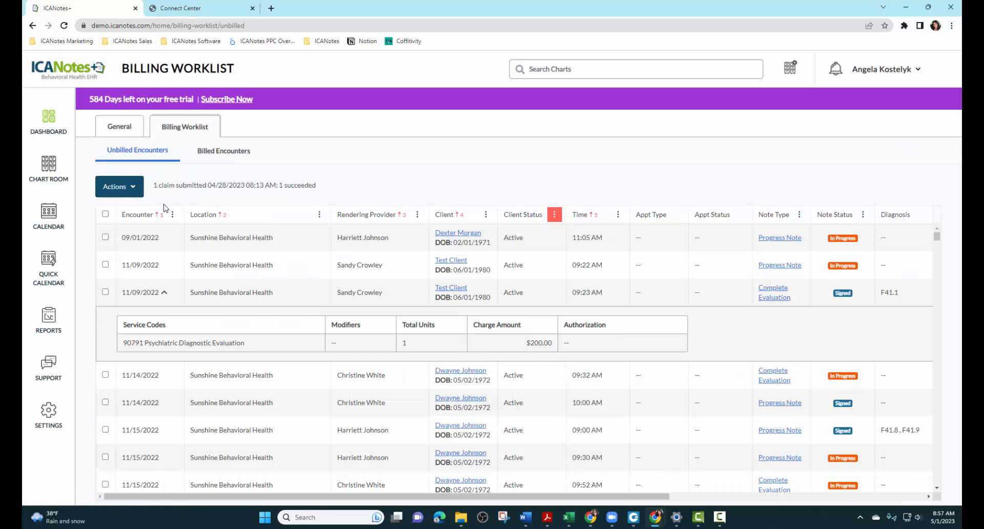
left_click(172, 216)
left_click(189, 272)
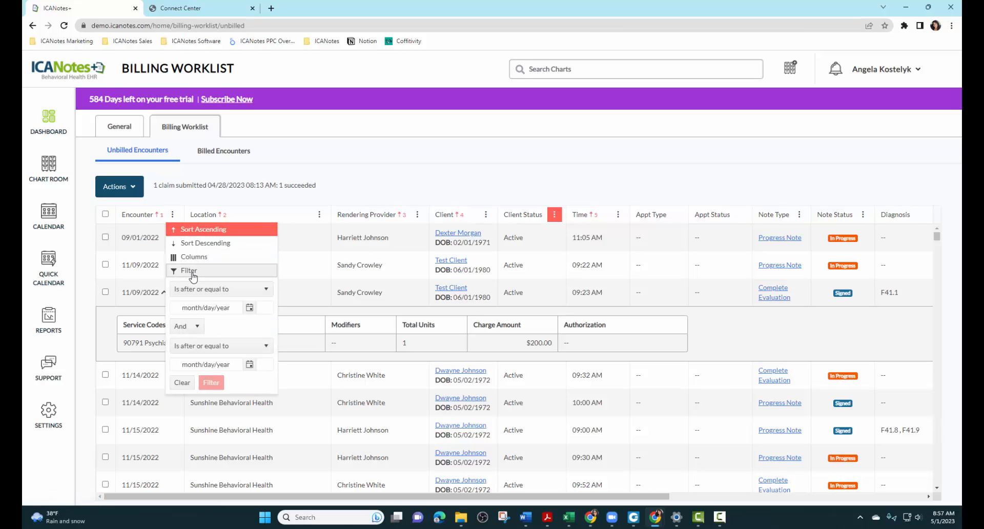
left_click(248, 308)
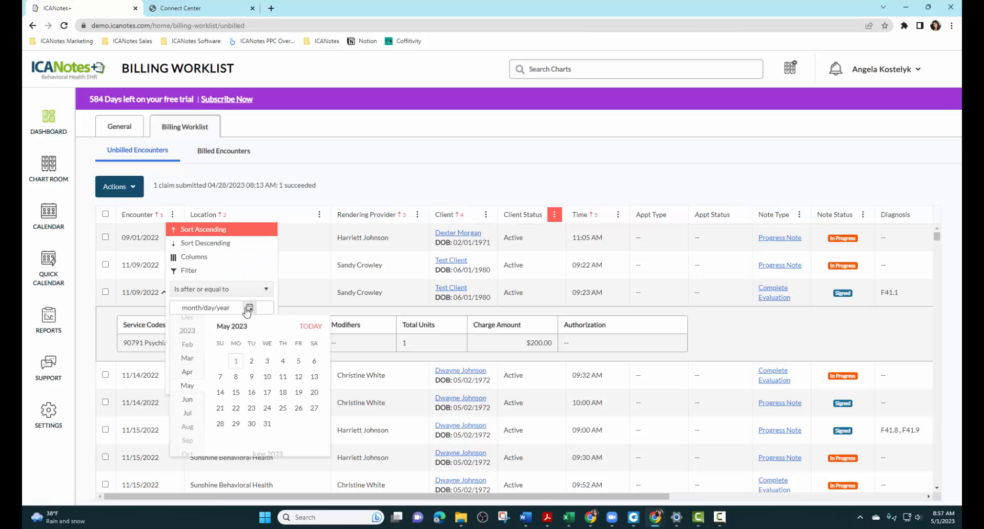
left_click(232, 361)
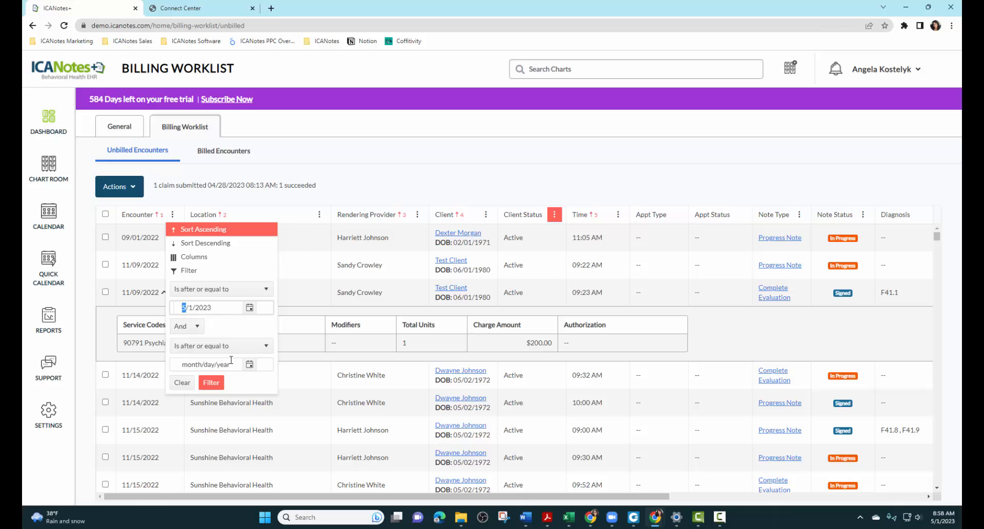
left_click(249, 365)
left_click(236, 271)
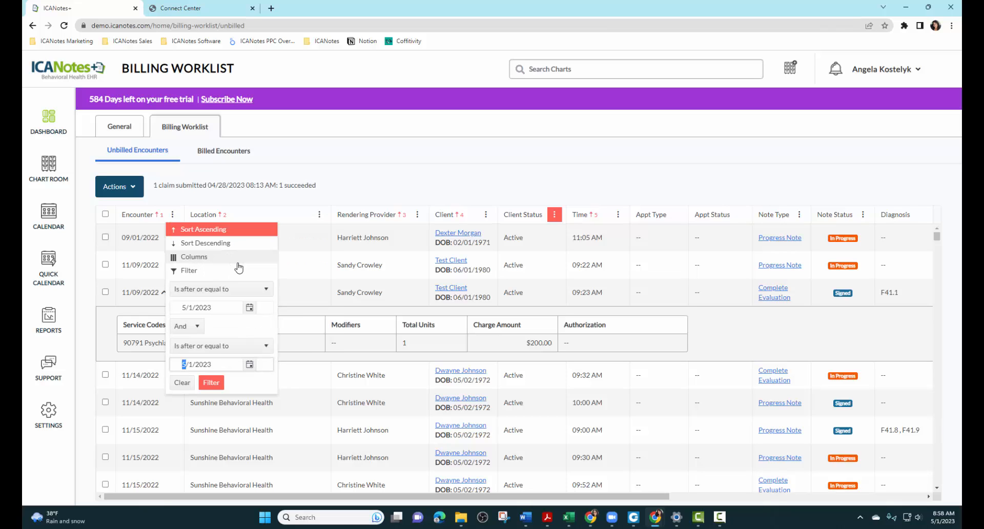
left_click(212, 382)
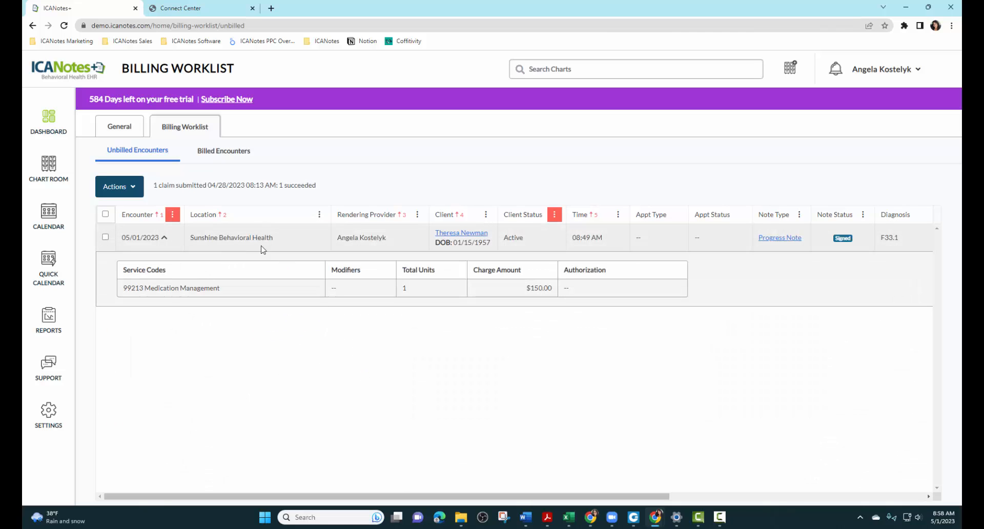
Step: Submit the claim for the 05/01/2023 encounter and check the billed encounters list
left_click(106, 237)
left_click(133, 189)
left_click(125, 223)
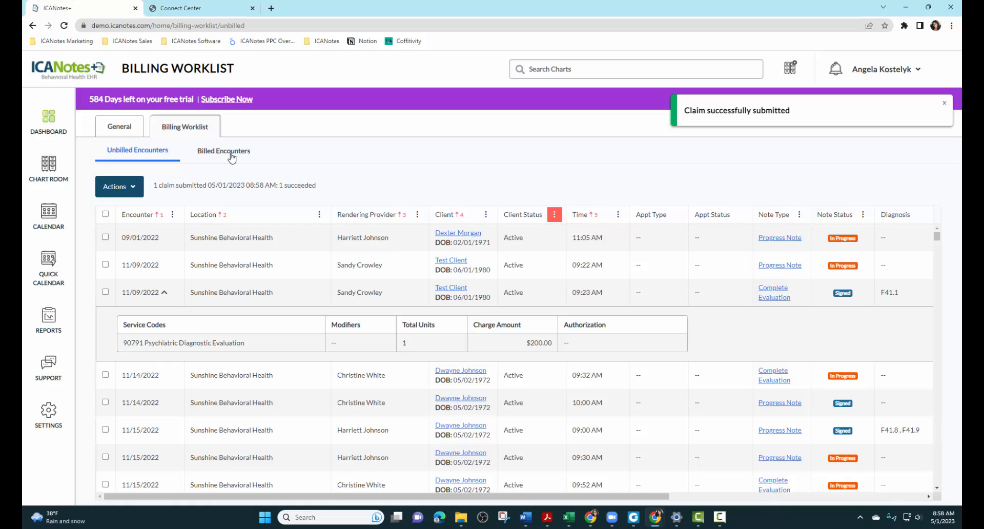
left_click(231, 158)
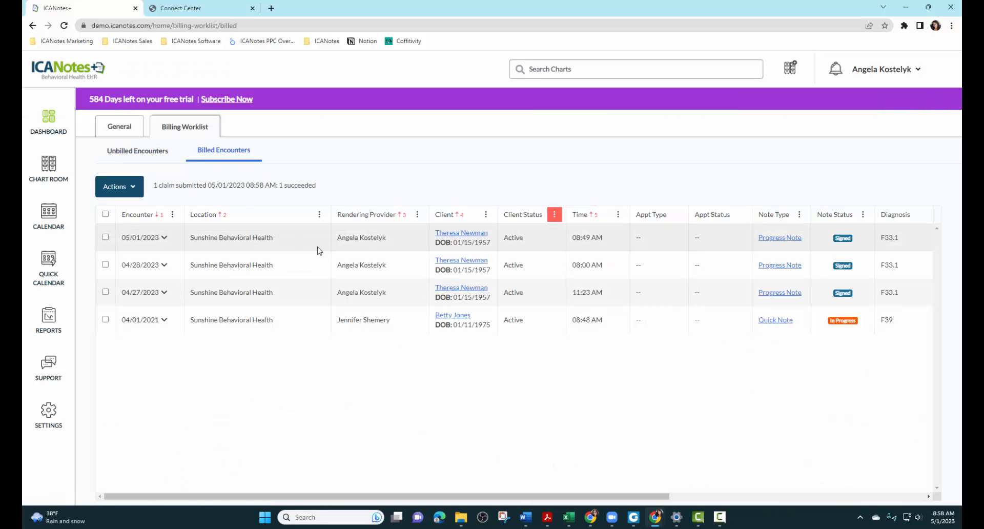
left_click(194, 11)
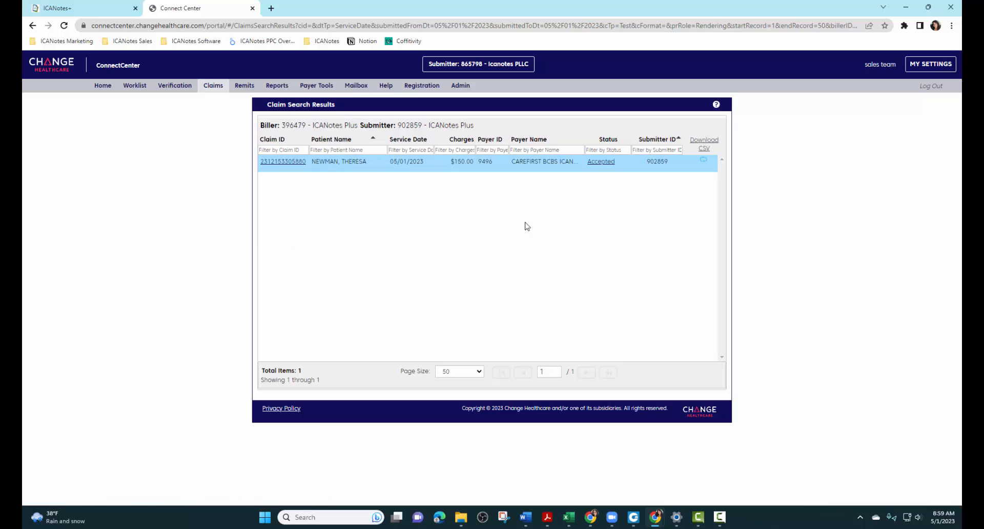
Step: Open the $150.00 claim's summary showing it Accepted by the clearinghouse
left_click(285, 162)
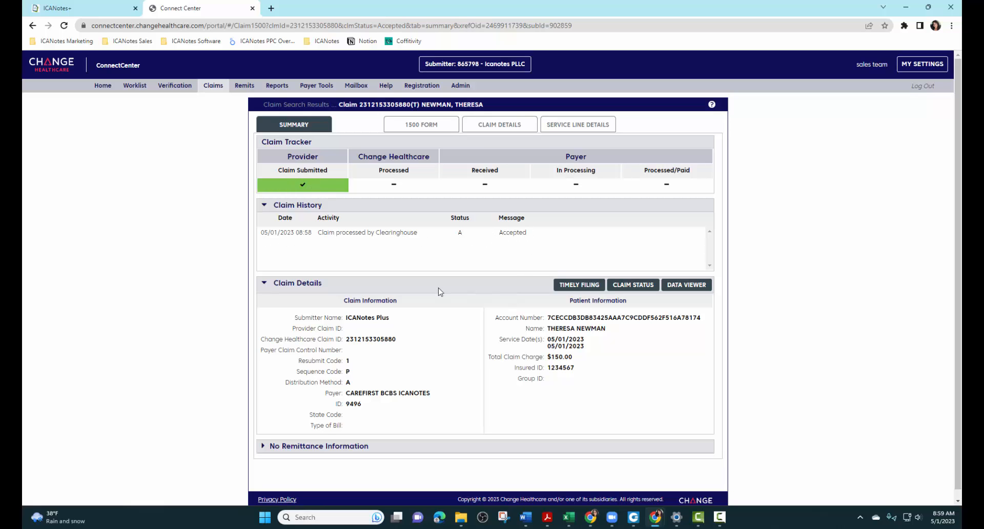
scroll(441, 290, "down", 1)
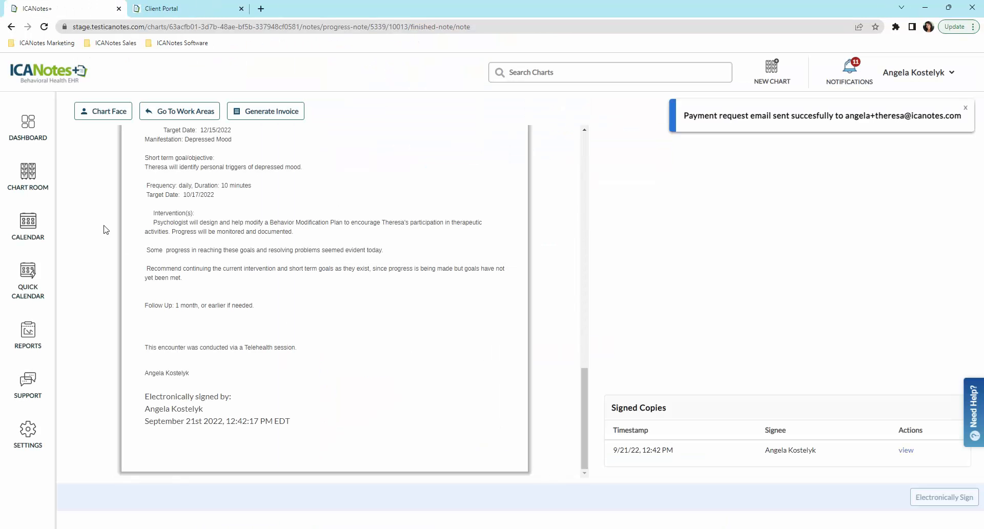
Step: From the client's Chart Face, start a new Complete Evaluation note dated September 21, 2022
left_click(101, 115)
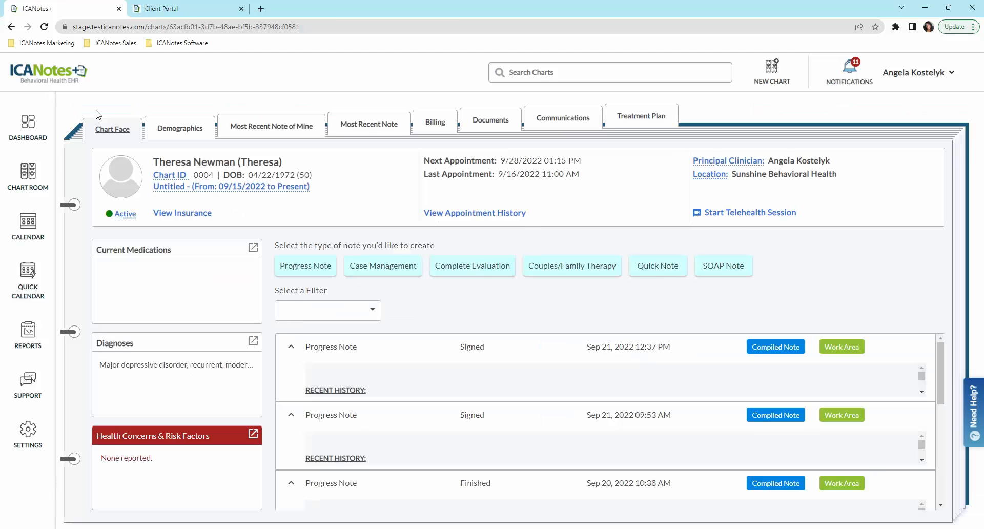
left_click(496, 271)
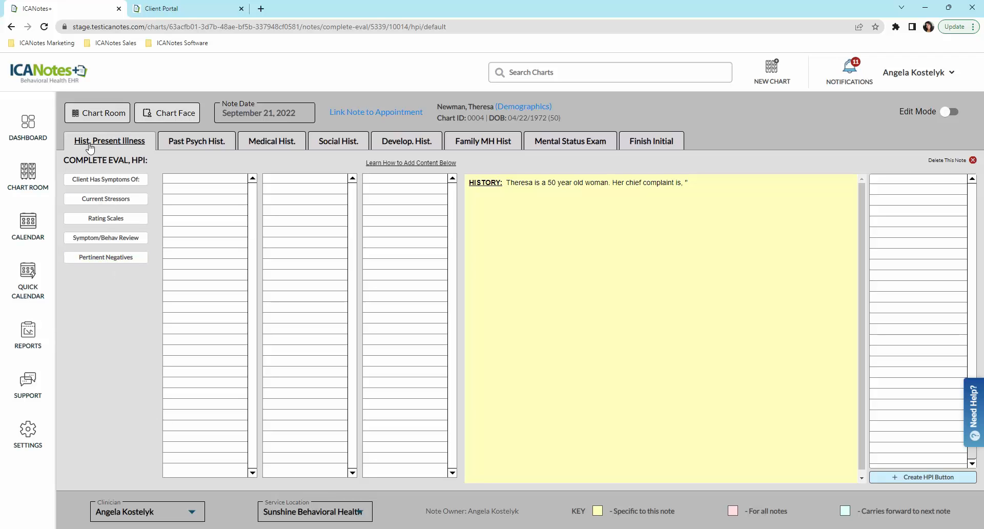
Step: Review the note's history and mental status sections through Finish Initial, then go to the Client Portal
left_click(207, 146)
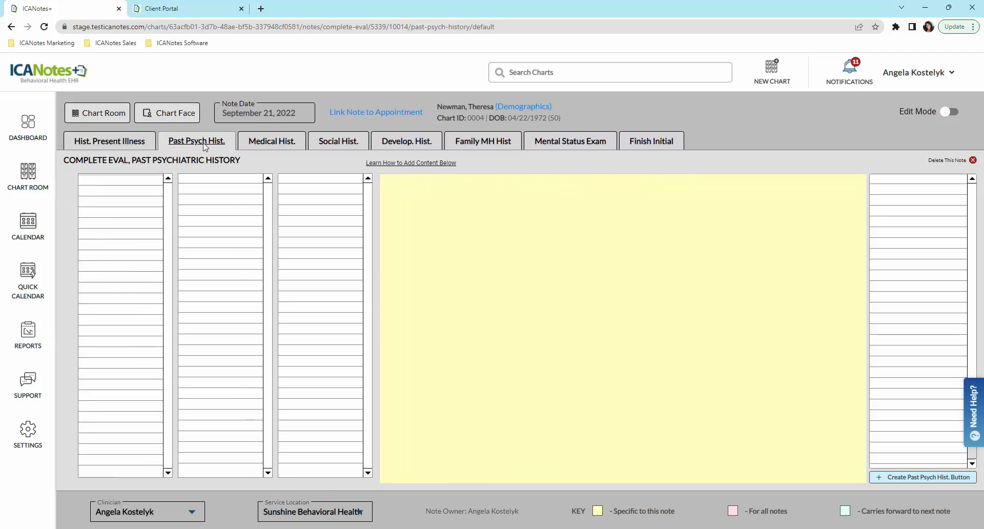
left_click(275, 143)
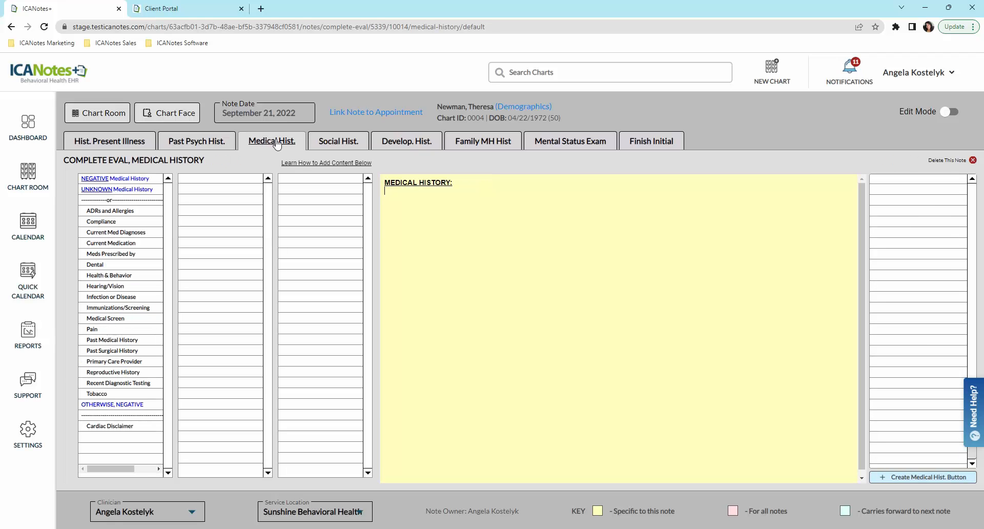
left_click(346, 146)
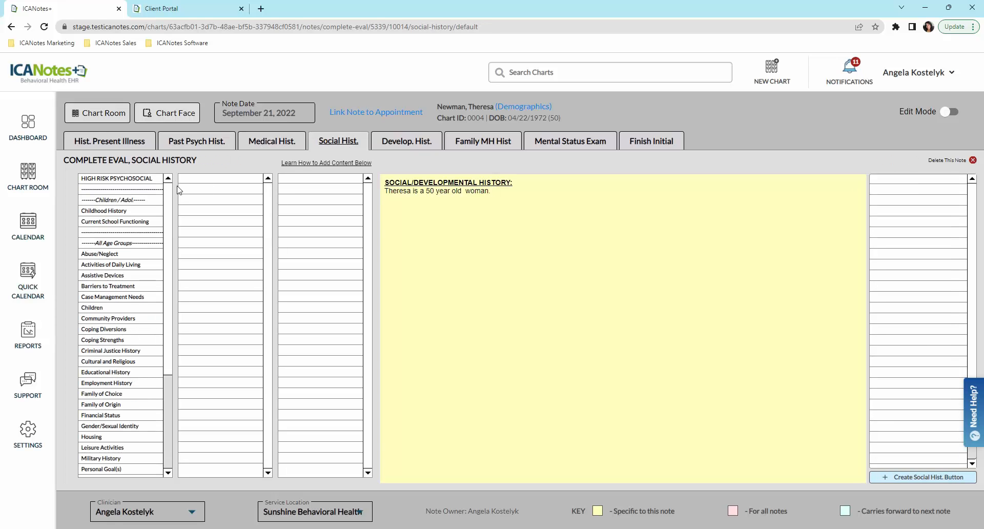
left_click_drag(171, 195, 171, 295)
left_click(413, 145)
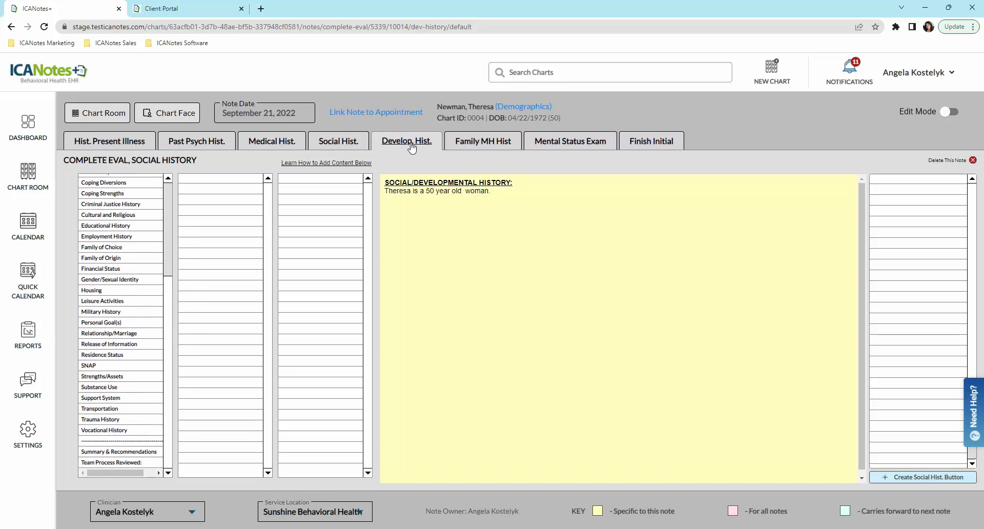
left_click(489, 146)
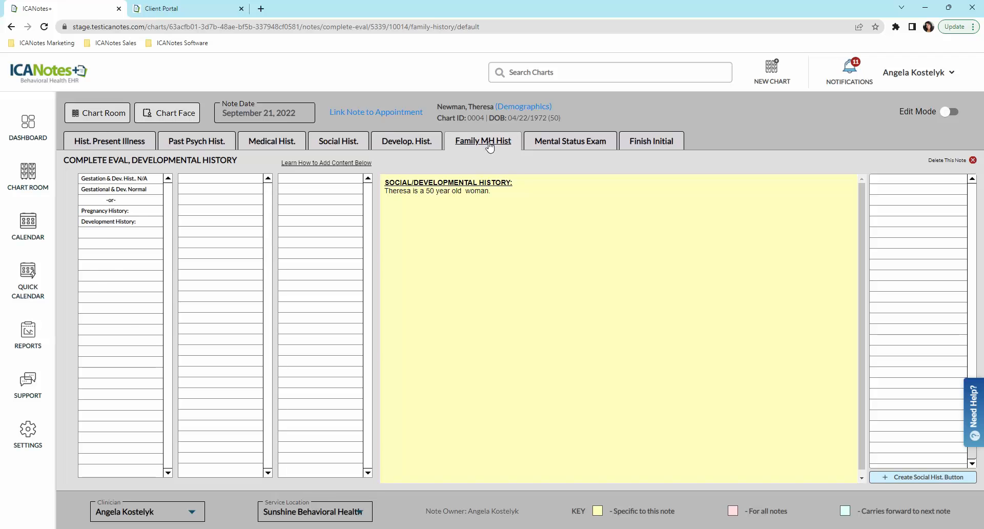
left_click(548, 148)
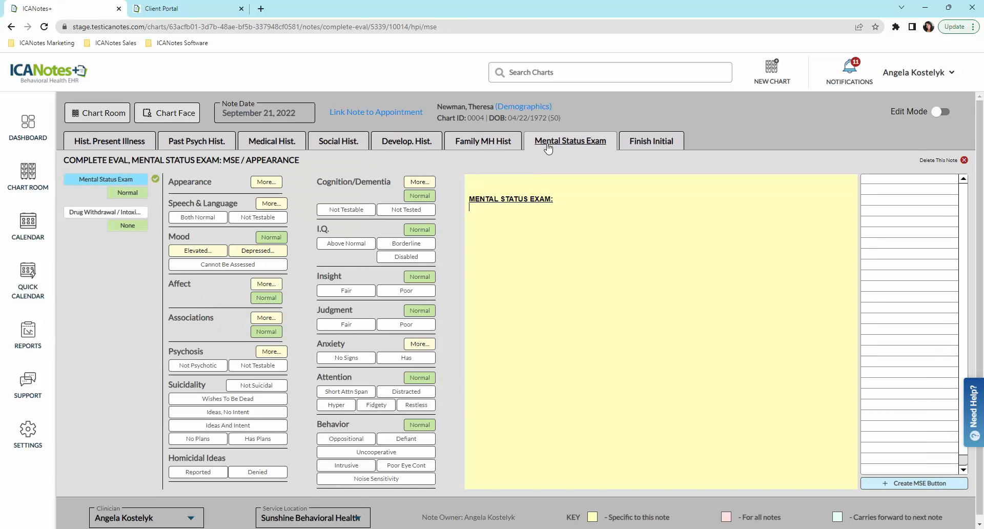
left_click(652, 146)
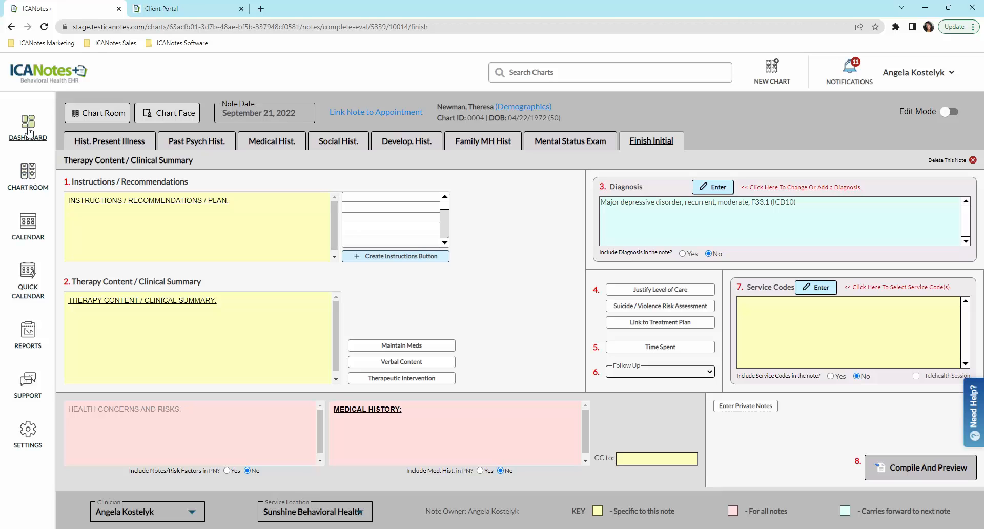
left_click(199, 15)
Step: Log into the Client Portal with the saved password-manager credentials
left_click(583, 200)
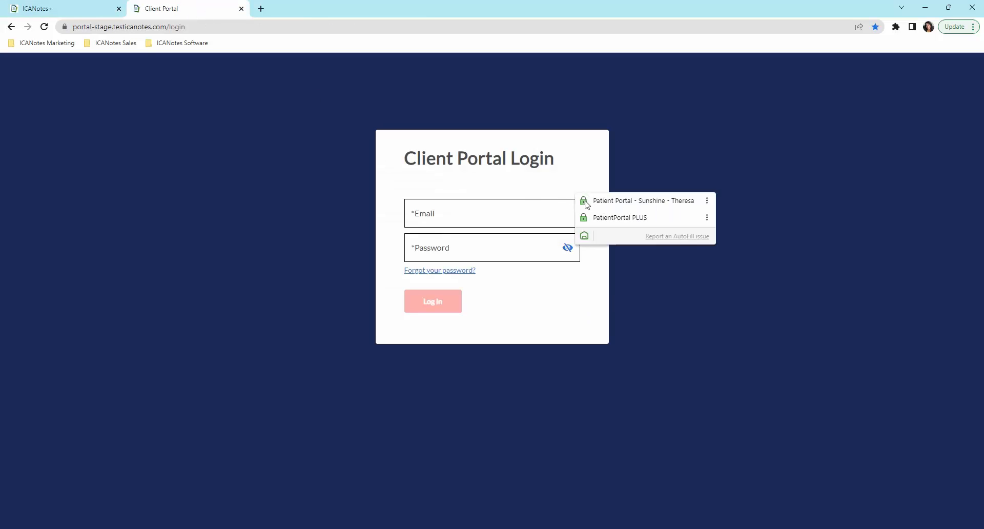
left_click(630, 204)
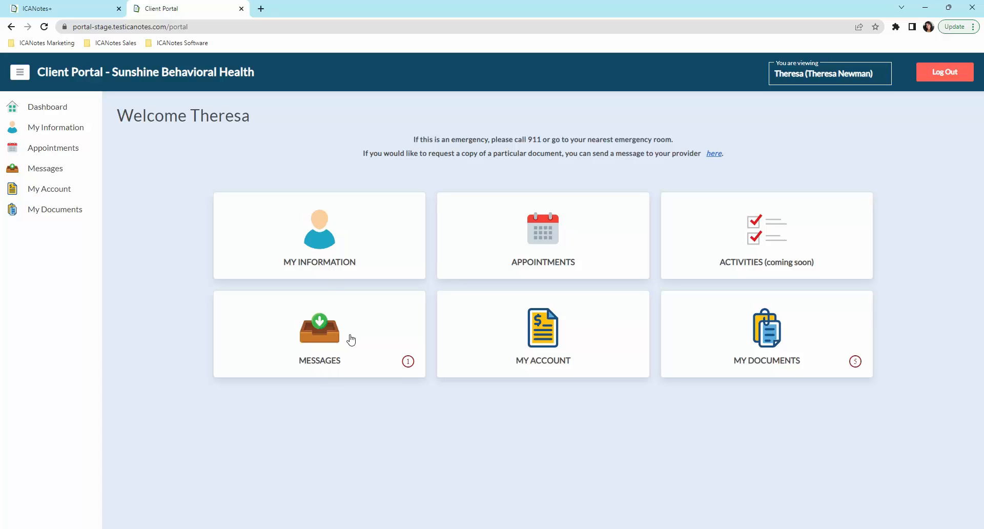
Step: Read the 'Review and Signature Requested' message and follow its link to My Documents
left_click(330, 351)
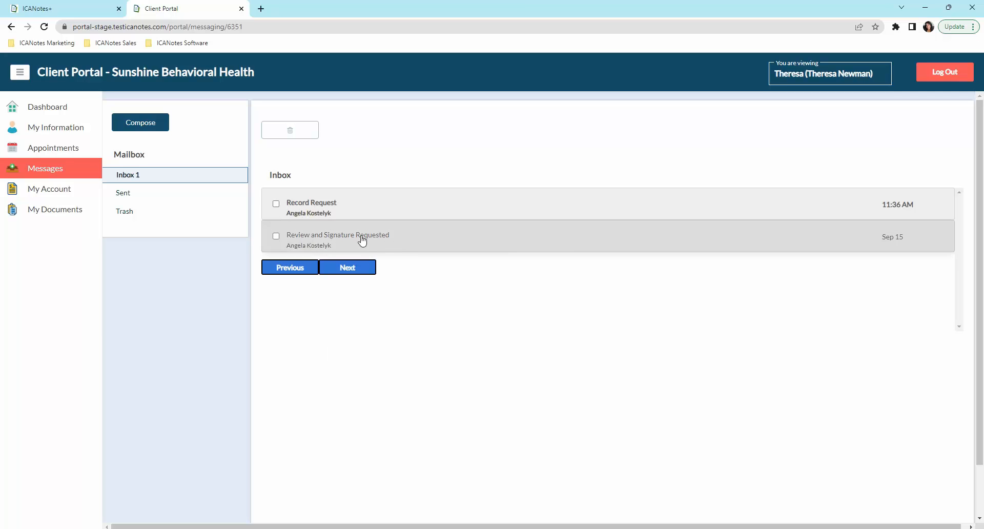
left_click(309, 241)
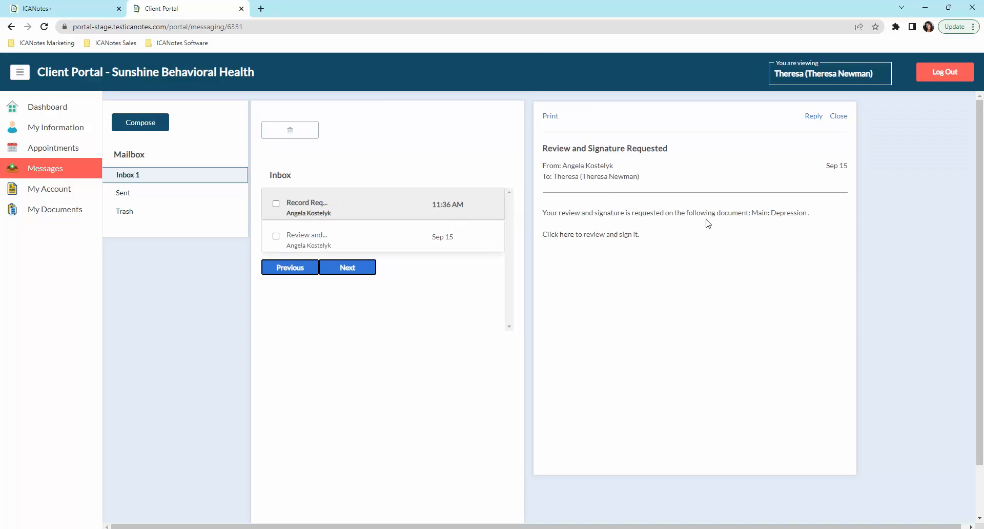
left_click(566, 235)
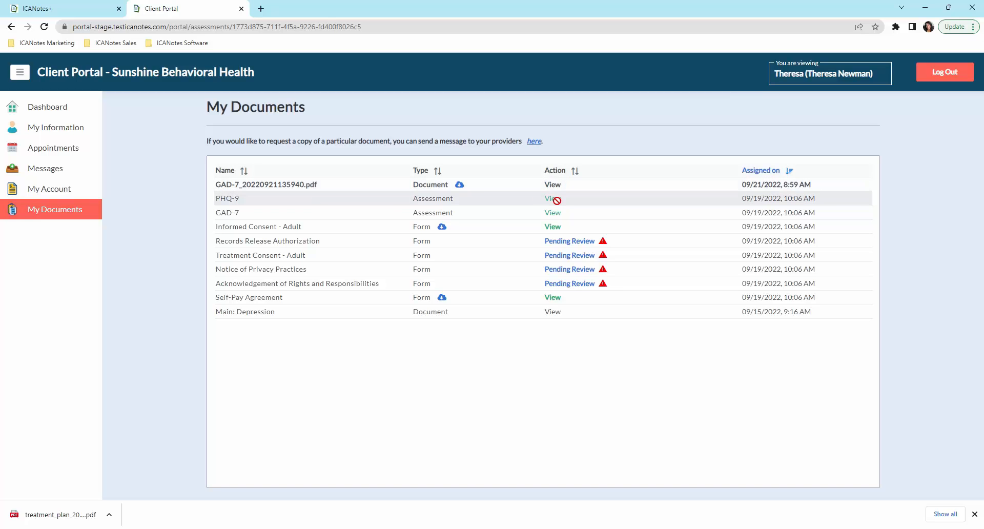
Step: Draw and apply a digital signature on the Records Release Authorization form, then return to the dashboard
left_click(567, 241)
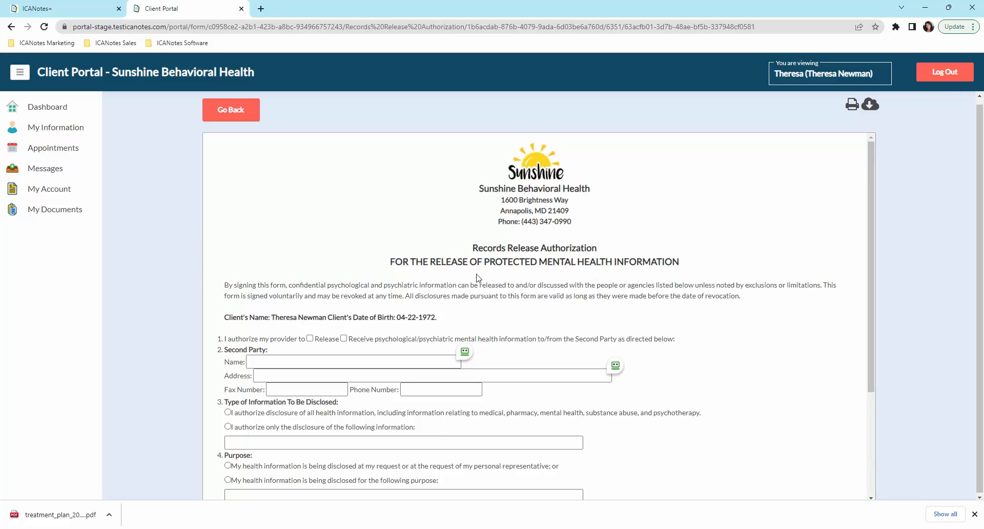
scroll(476, 278, "down", 2)
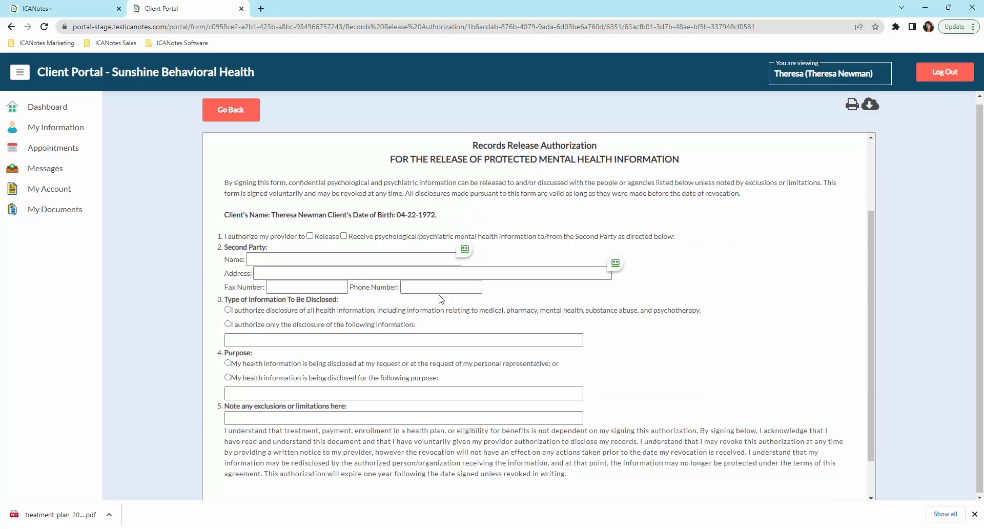
scroll(391, 374, "down", 1)
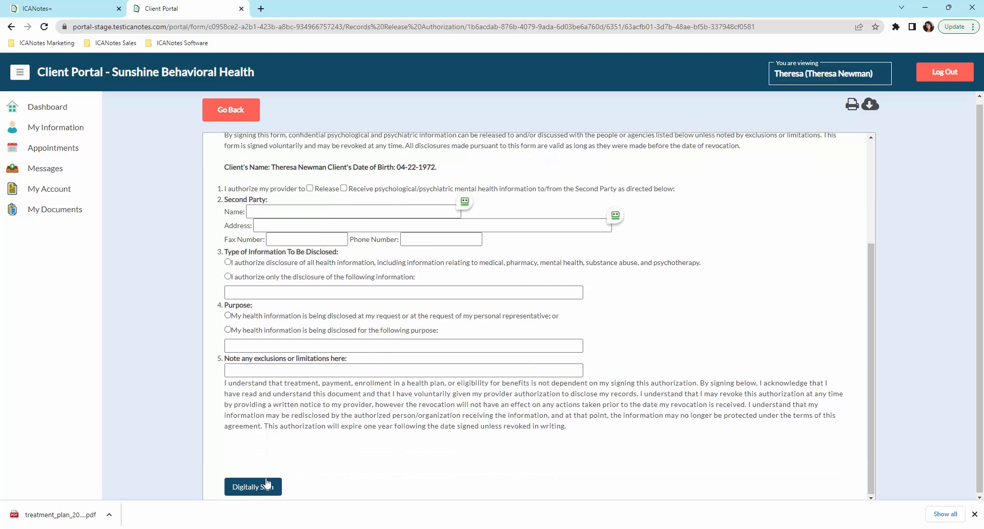
left_click(245, 488)
left_click_drag(402, 286, 565, 275)
left_click(367, 340)
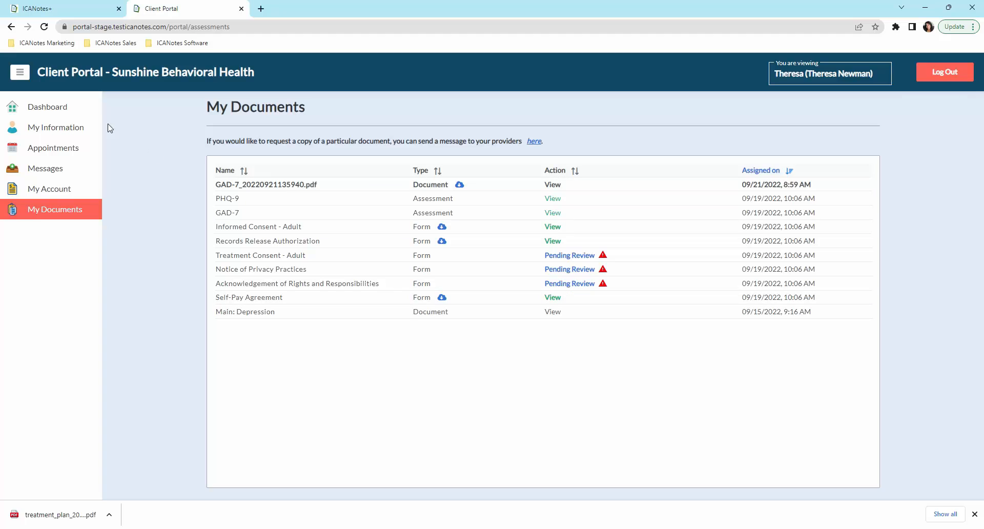
left_click(64, 108)
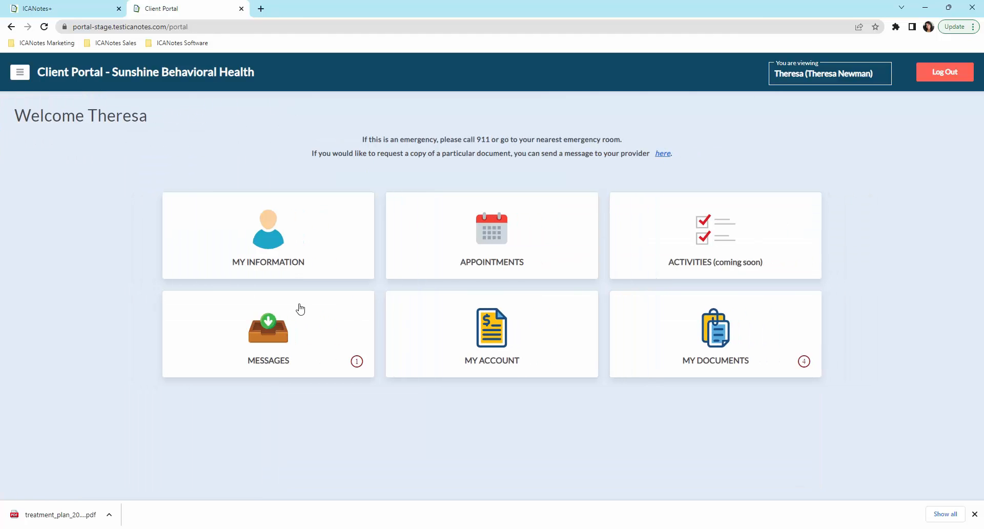
left_click(506, 343)
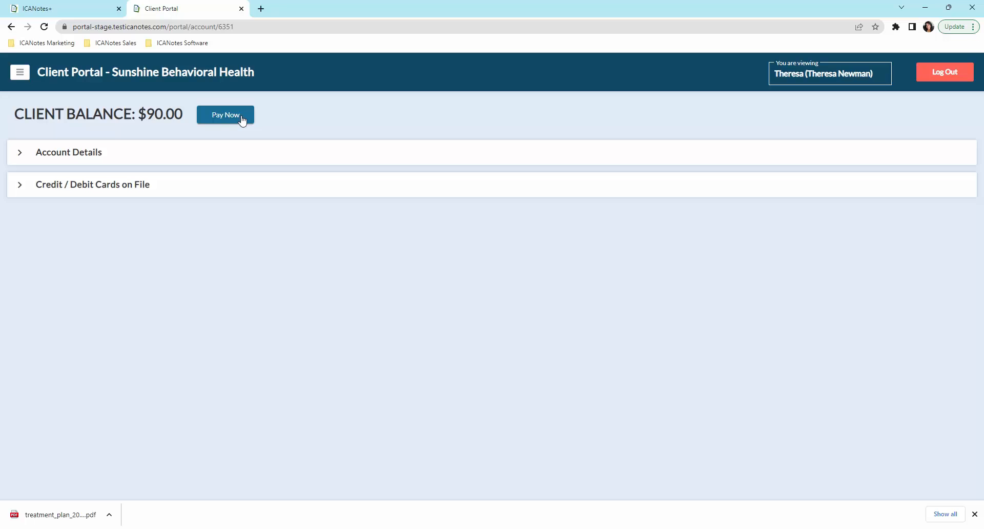
left_click(24, 155)
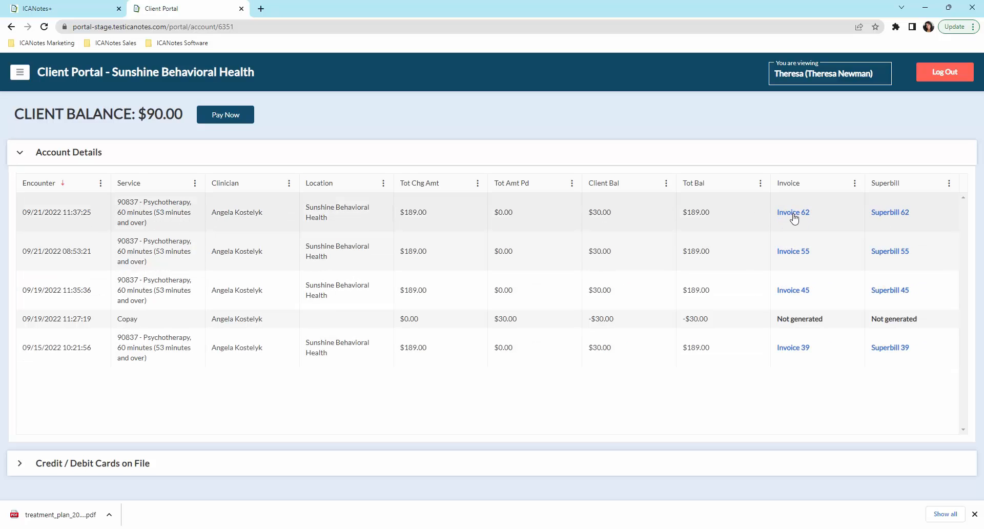
left_click(25, 464)
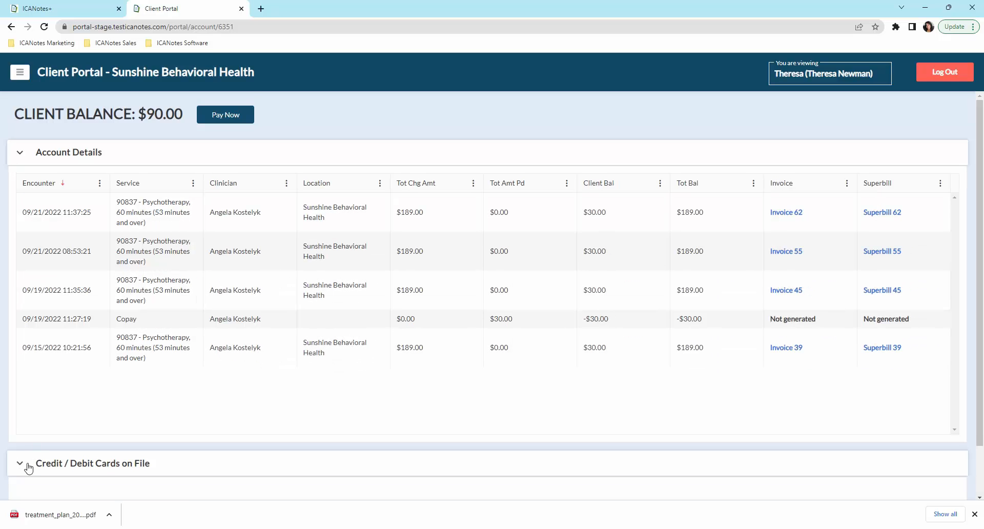
scroll(131, 461, "down", 2)
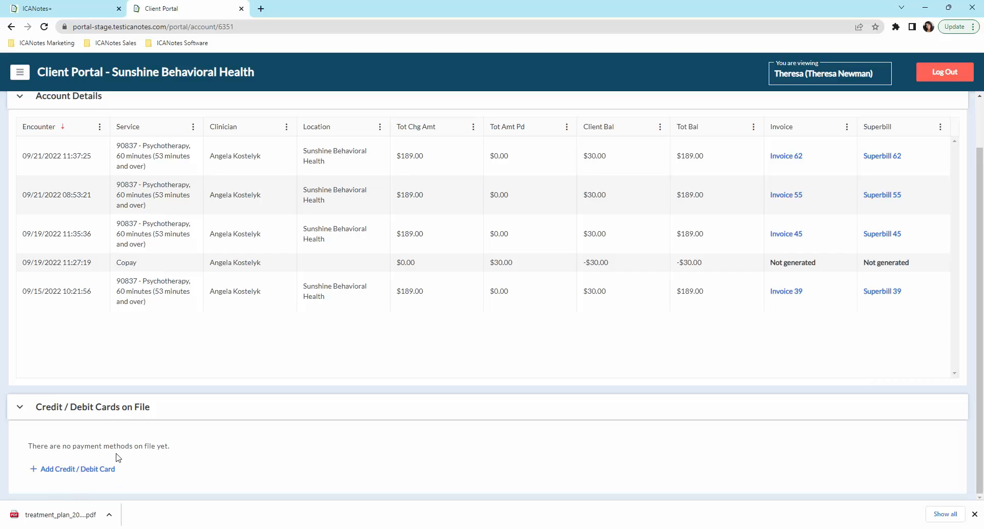
left_click(61, 75)
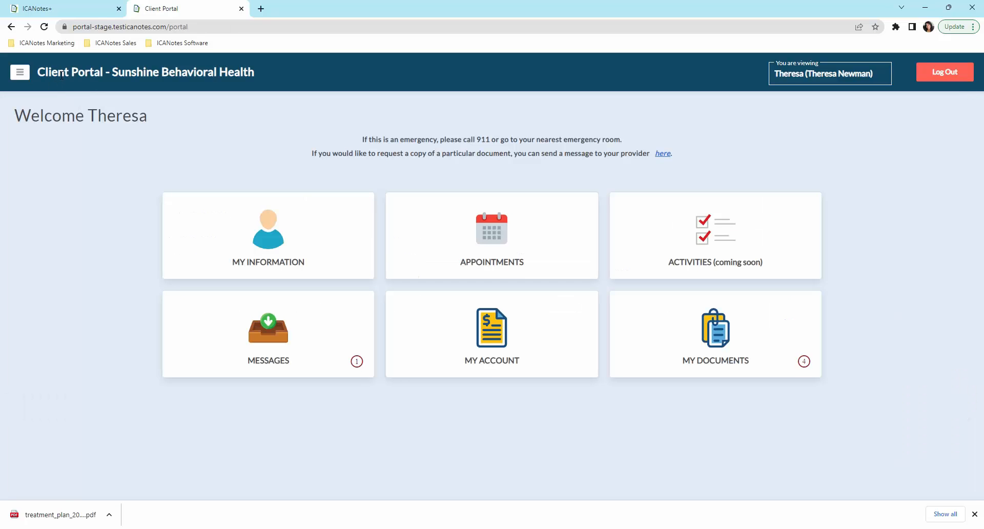
Step: Choose an in-person Established Client appointment type
left_click(498, 257)
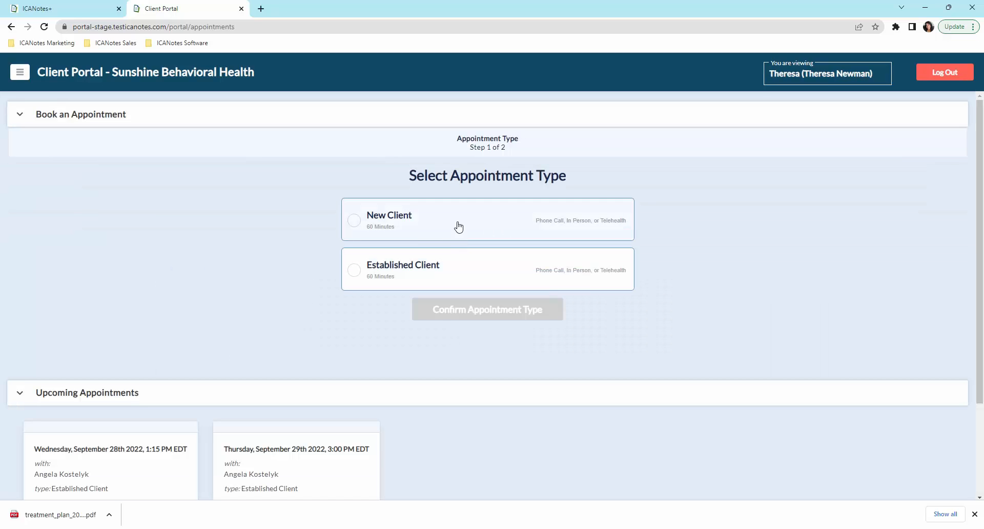
left_click(358, 275)
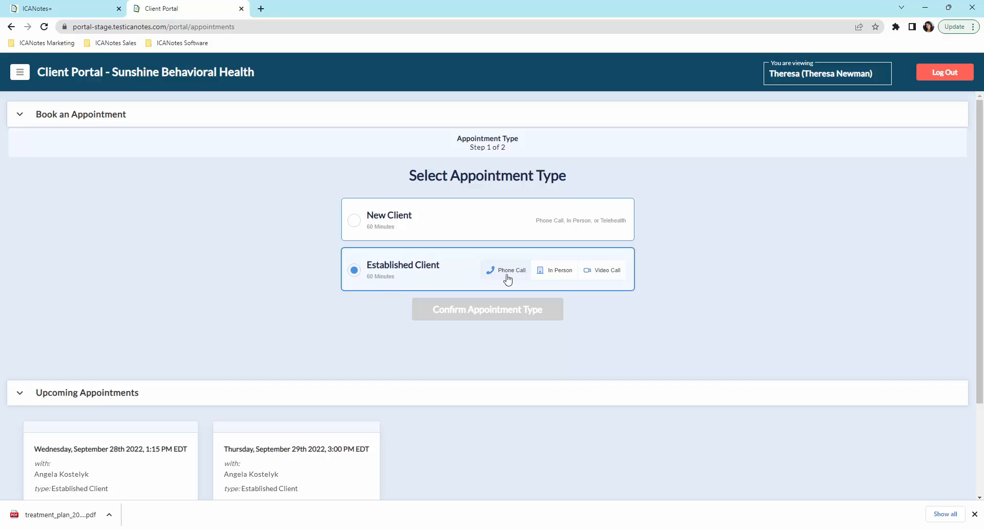
left_click(560, 275)
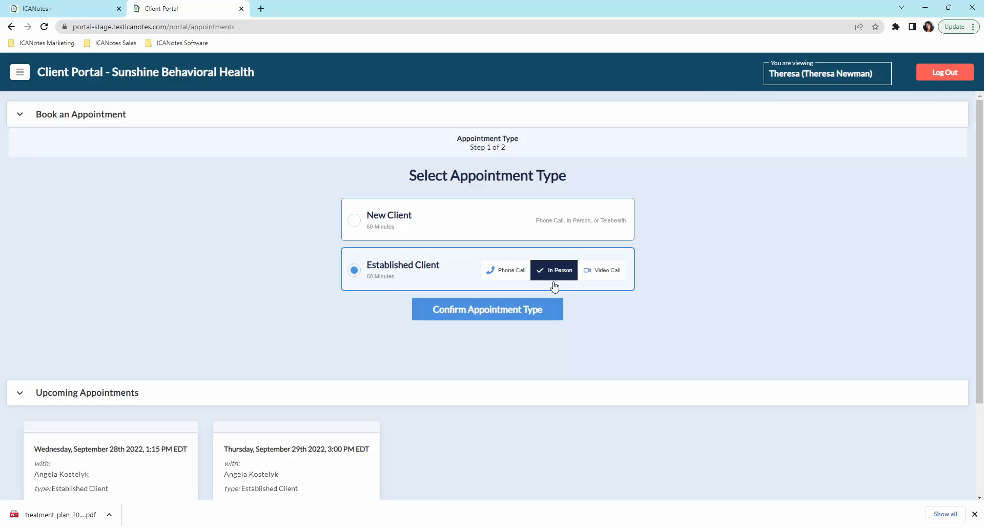
left_click(484, 313)
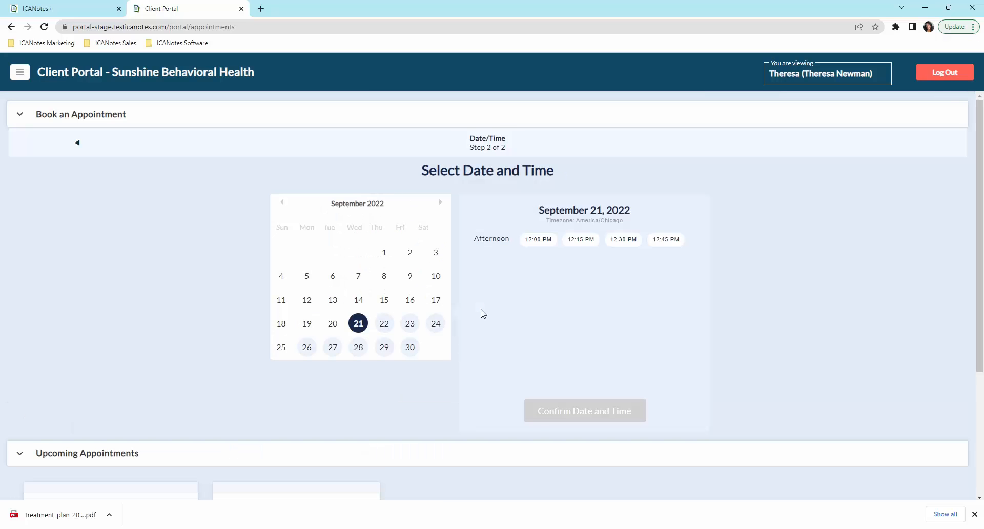
Step: Book Wednesday, Sep 28, 2022 at 10:00 AM and switch back to ICANotes
left_click(358, 347)
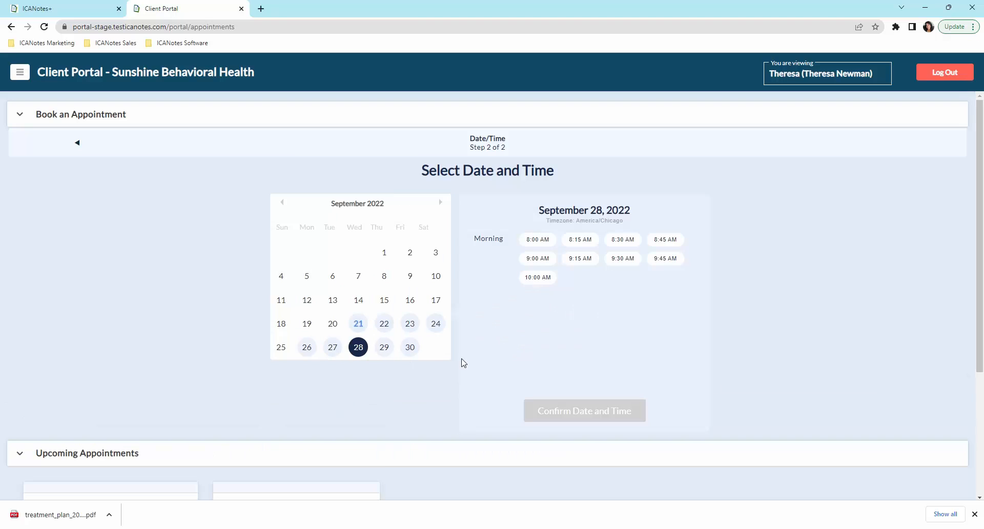
left_click(538, 277)
left_click(584, 412)
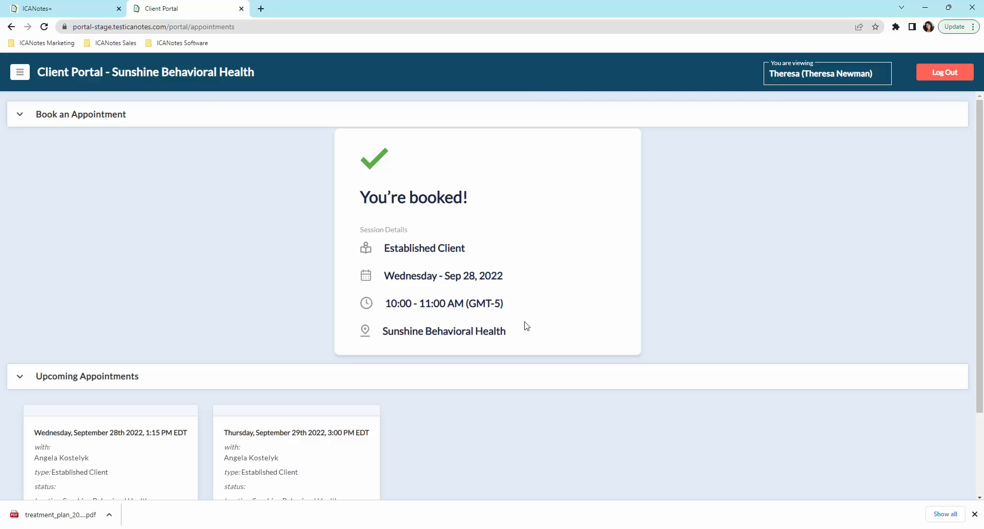
left_click(59, 14)
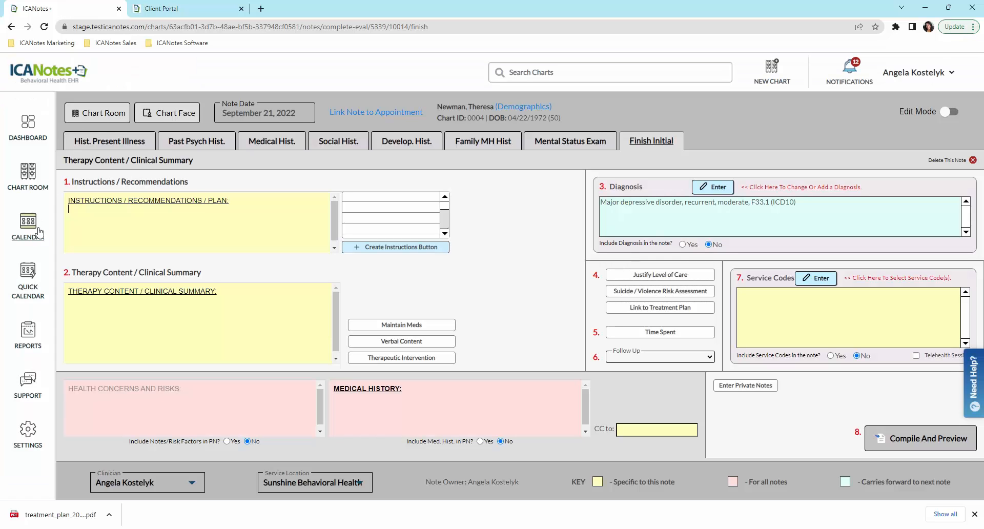
Step: Confirm the pending Sep 28, 2022 10:00 AM appointment on the calendar, then return to the Dashboard
left_click(28, 236)
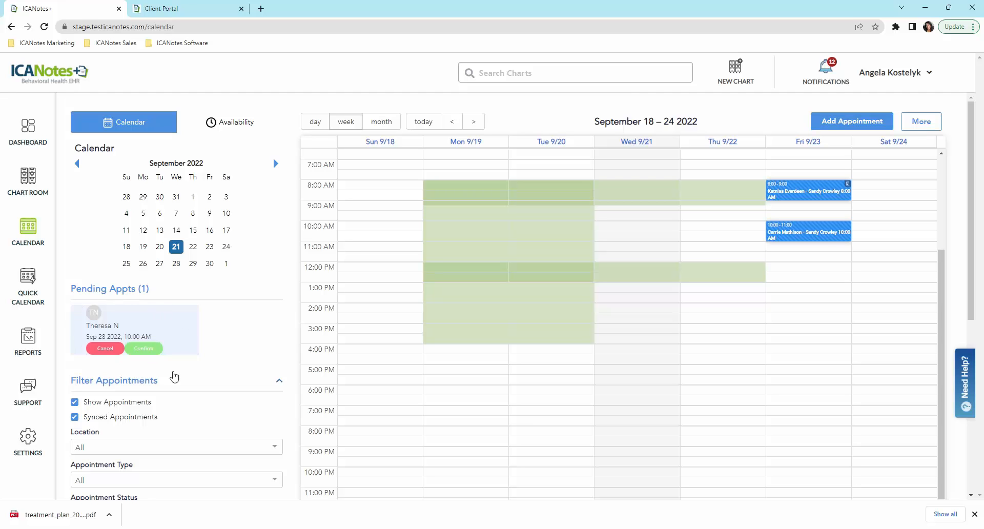
left_click(146, 351)
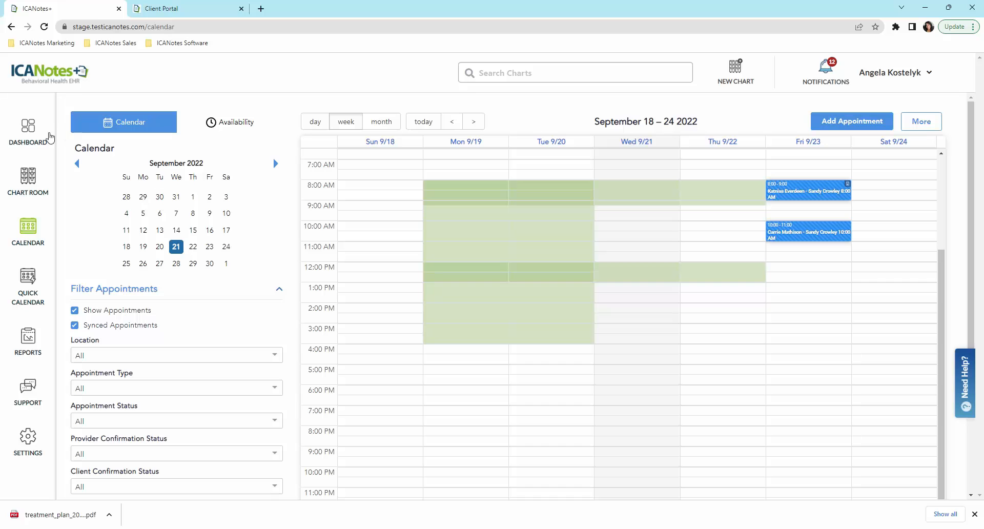
left_click(37, 142)
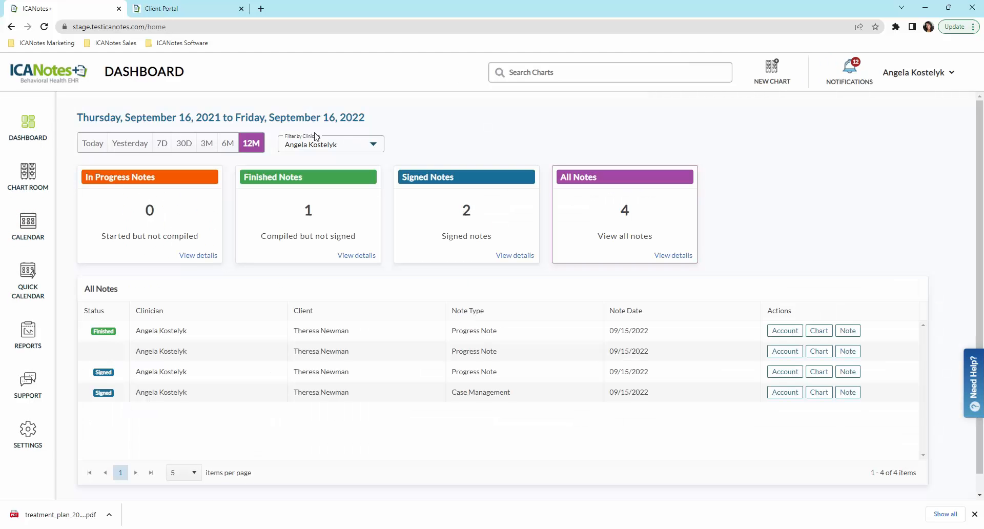